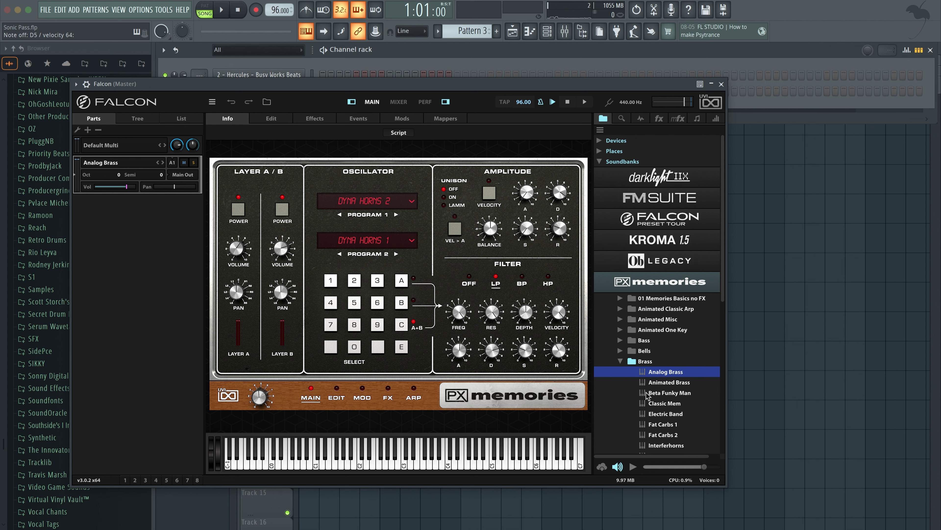
- Check the loaded sound's effects, filter Portal's library by Falcon and Soundware, and open SonicPass
click(308, 120)
click(241, 119)
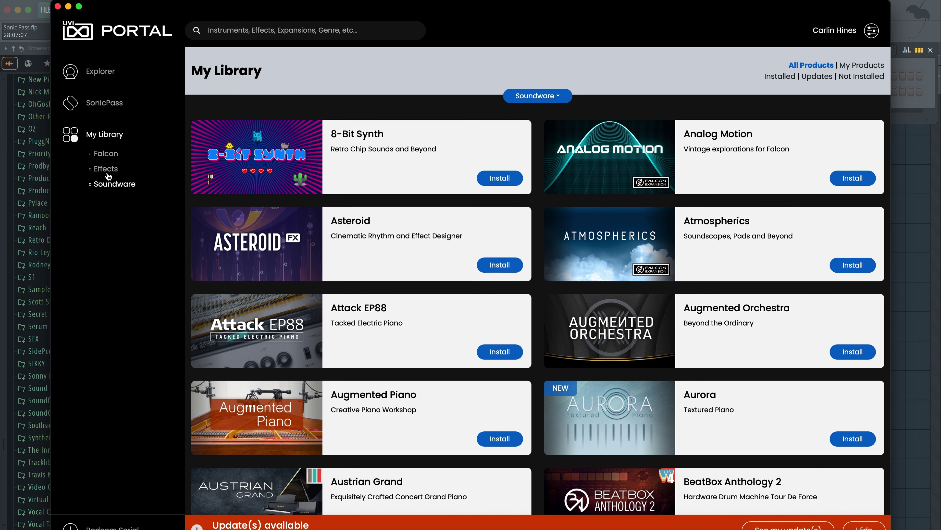
click(100, 153)
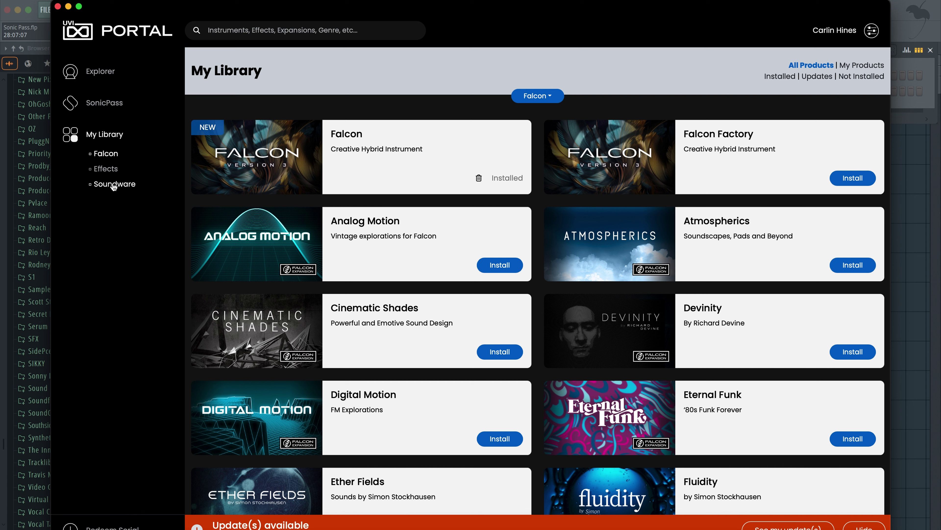
click(113, 184)
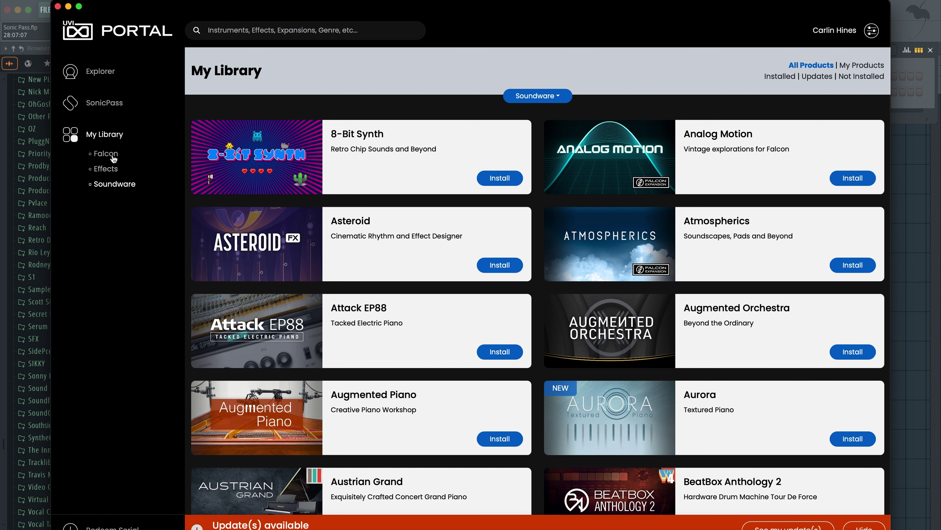
drag(102, 103, 106, 102)
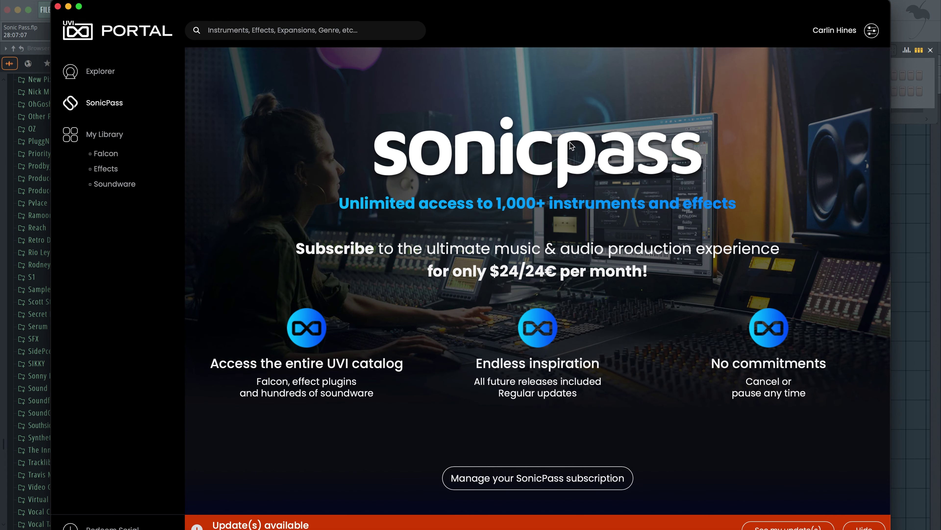
- Toggle between the Falcon and Soundware filters, scroll through the Soundware products, then minimise Portal
click(111, 185)
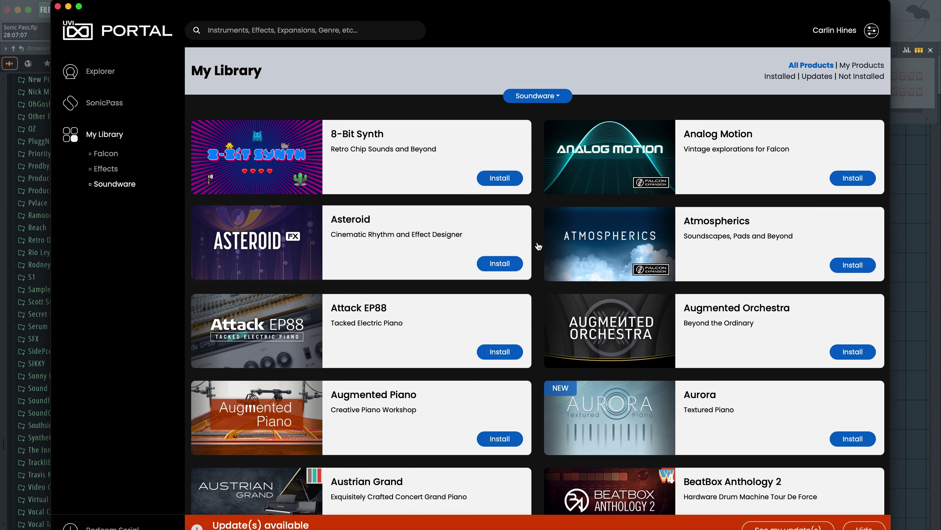
scroll(539, 246, down, 2)
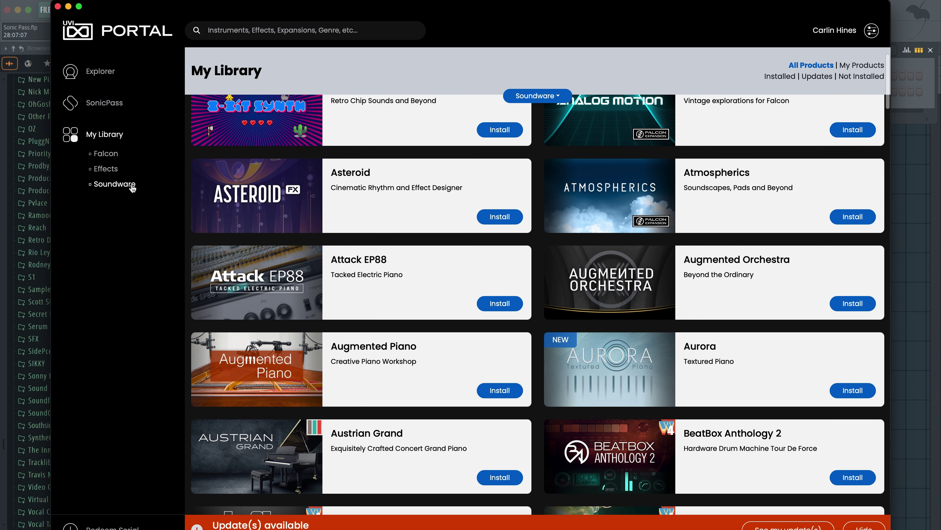
click(105, 153)
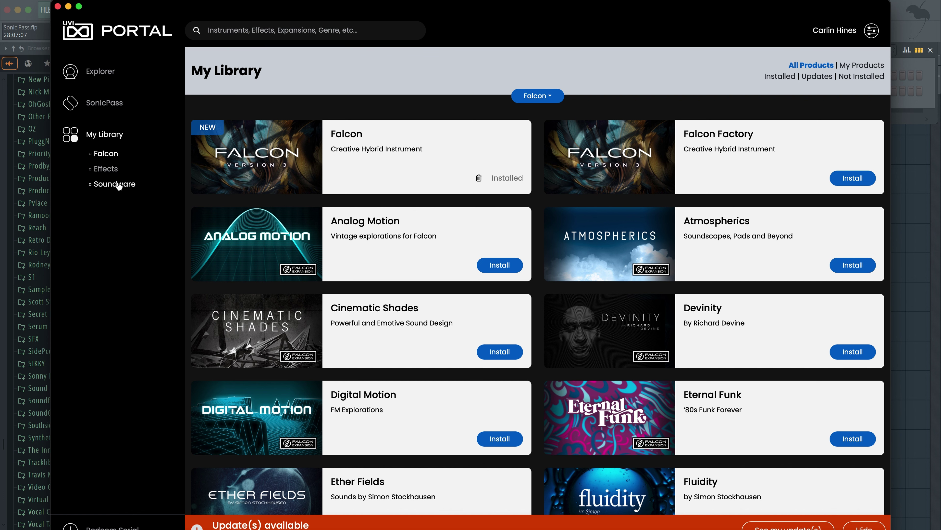
click(118, 185)
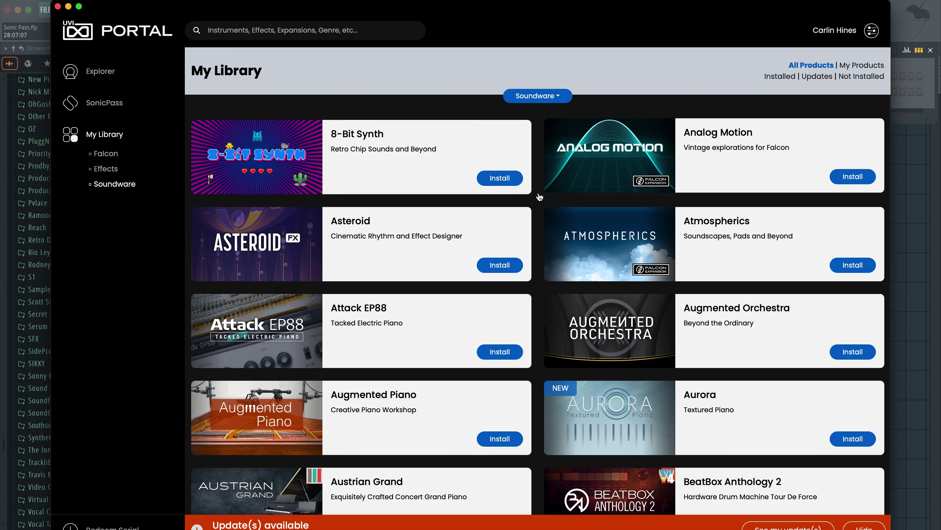
scroll(540, 197, down, 5)
scroll(538, 197, down, 6)
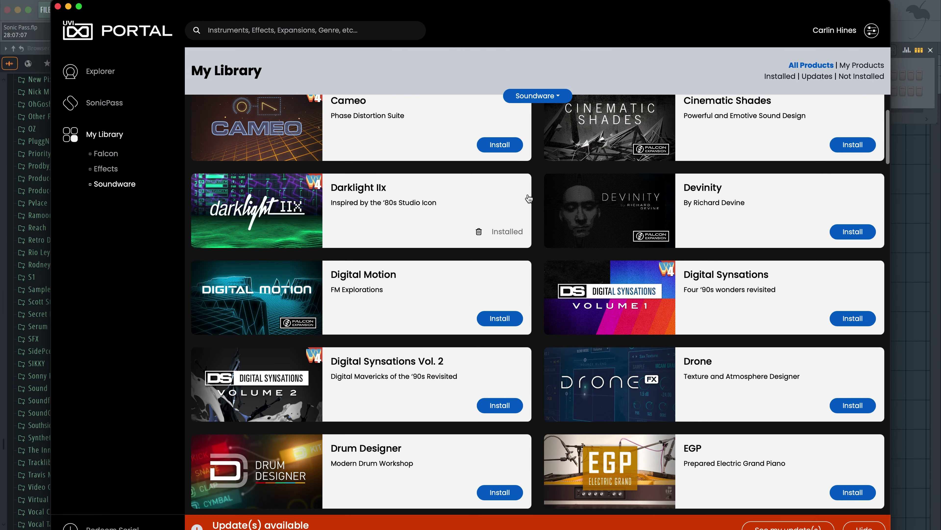
scroll(537, 211, down, 3)
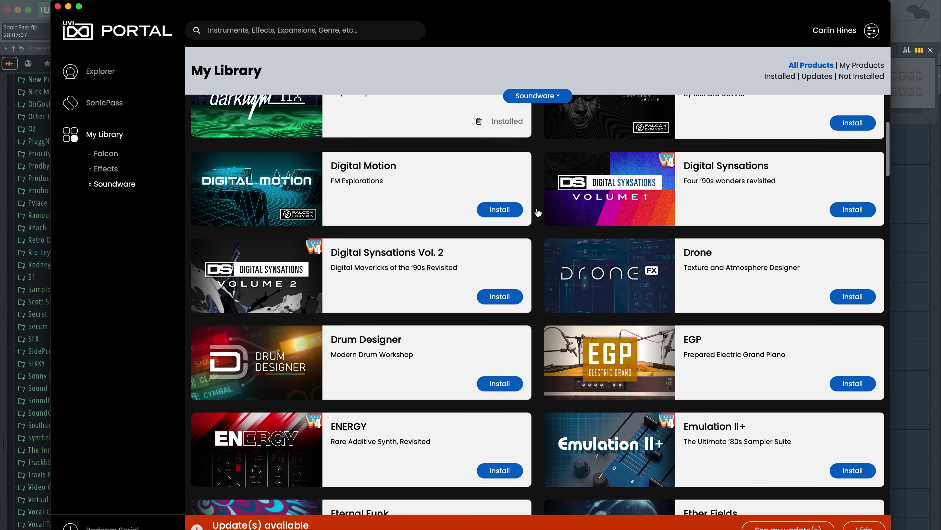
scroll(538, 212, down, 20)
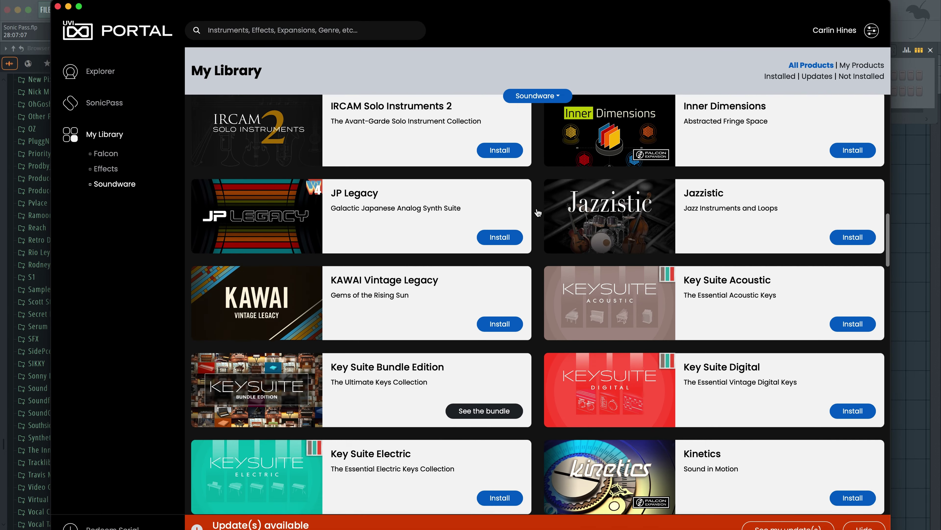
scroll(538, 212, down, 9)
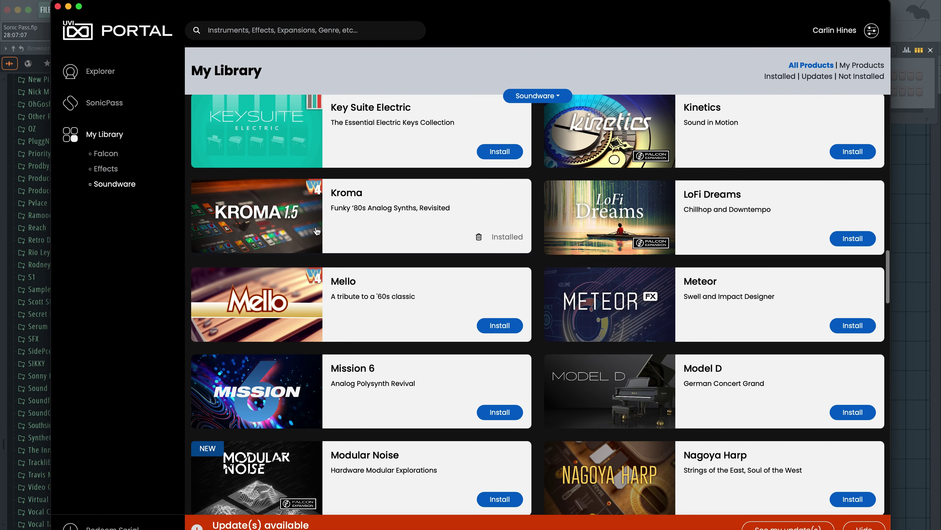
scroll(536, 233, down, 15)
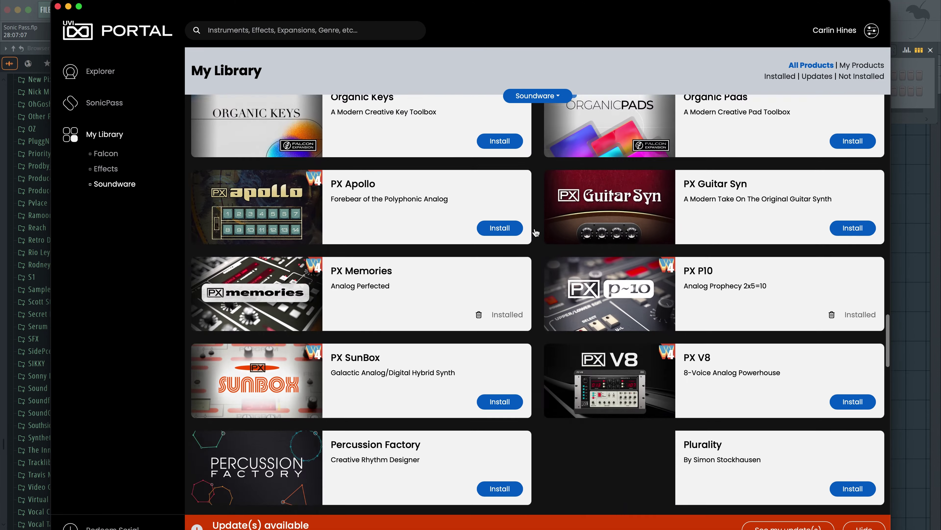
scroll(535, 232, down, 15)
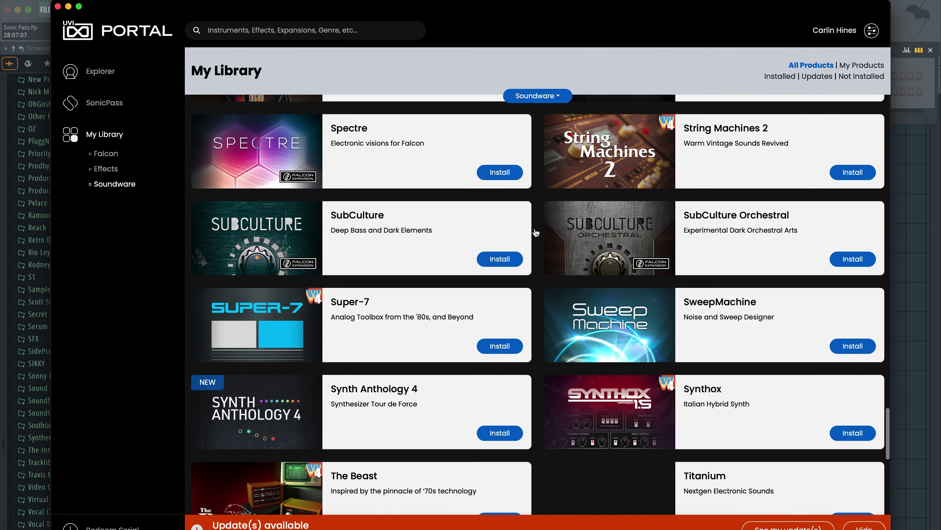
scroll(536, 233, down, 18)
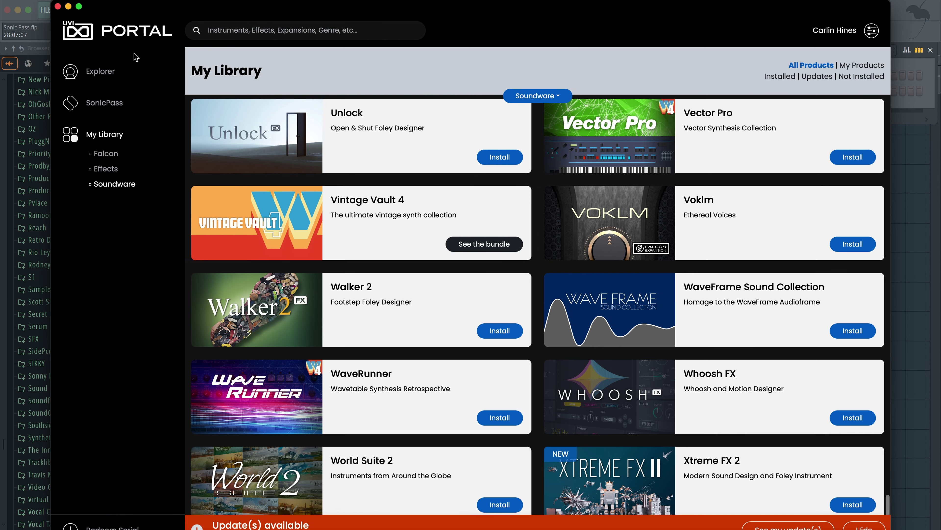
click(68, 6)
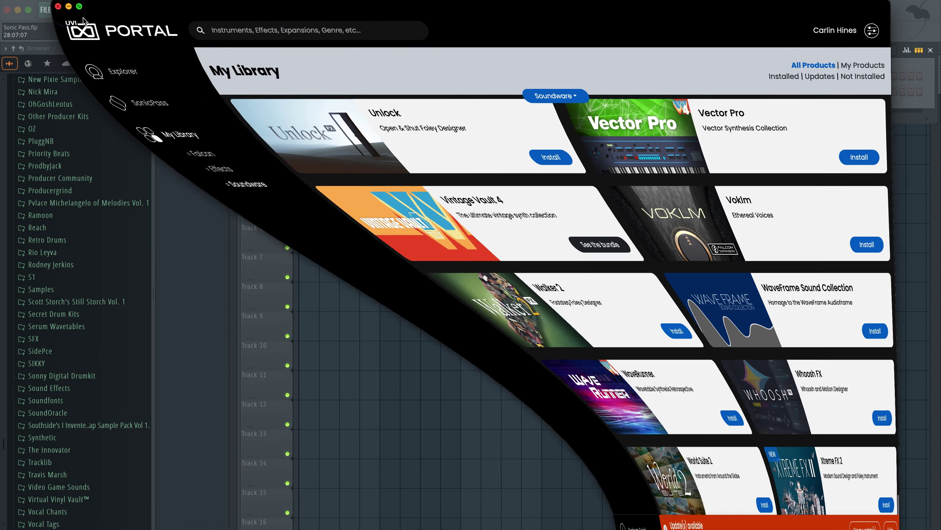
- Load the Brassizer preset from KROMA 1.5 > Kroma > Brassy into Falcon
click(282, 91)
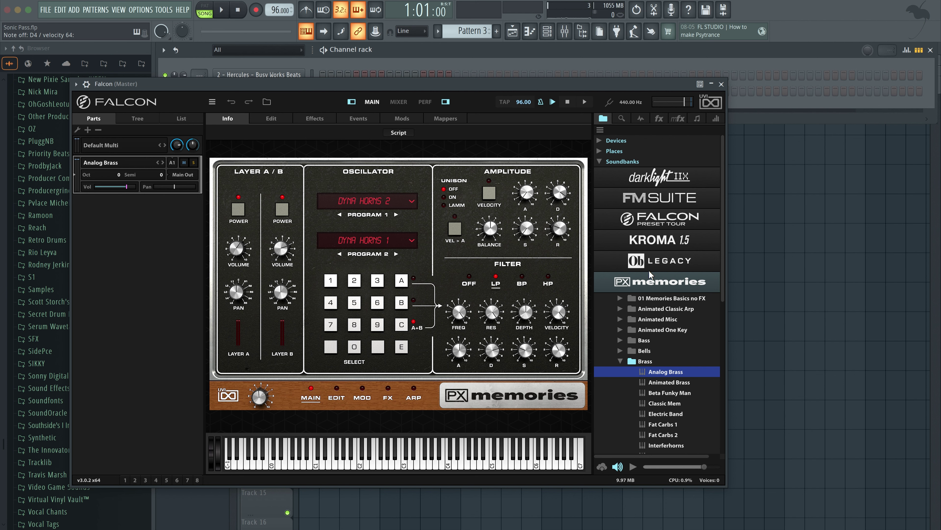
click(647, 251)
click(620, 256)
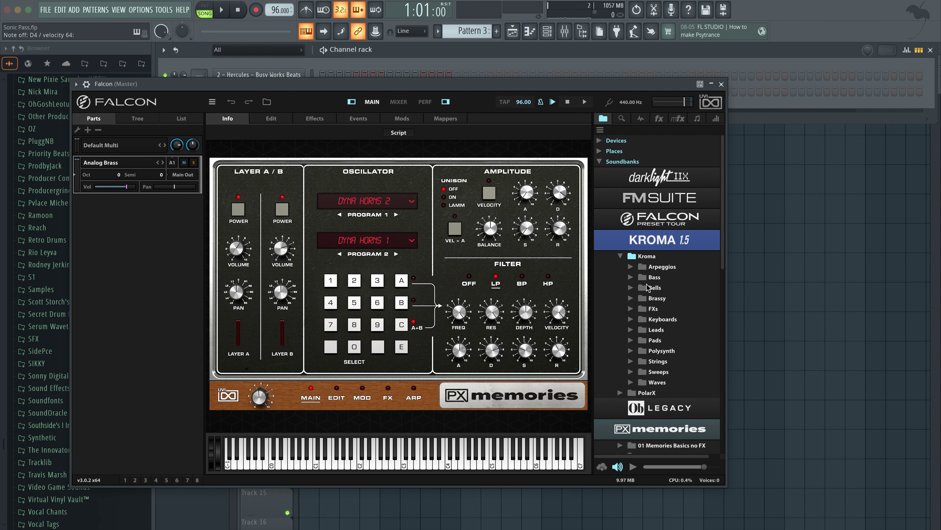
click(635, 301)
click(672, 310)
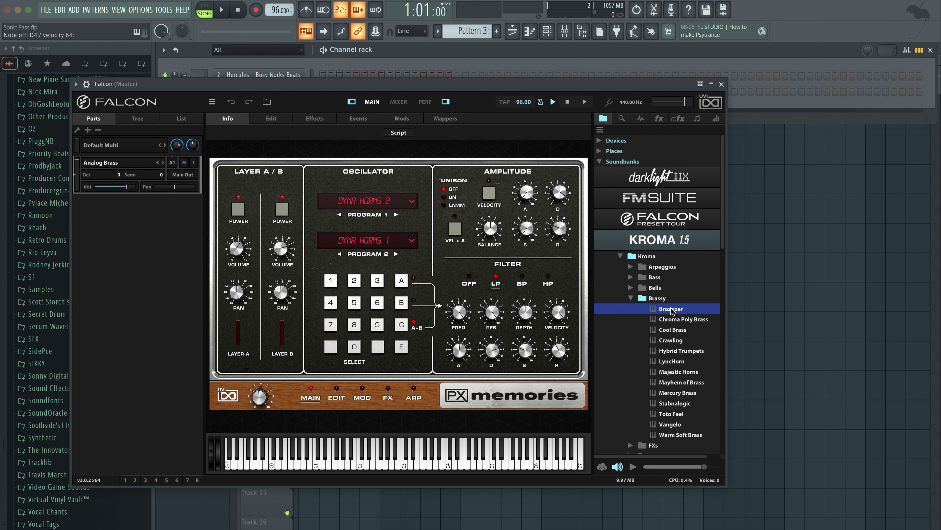
click(671, 310)
click(412, 58)
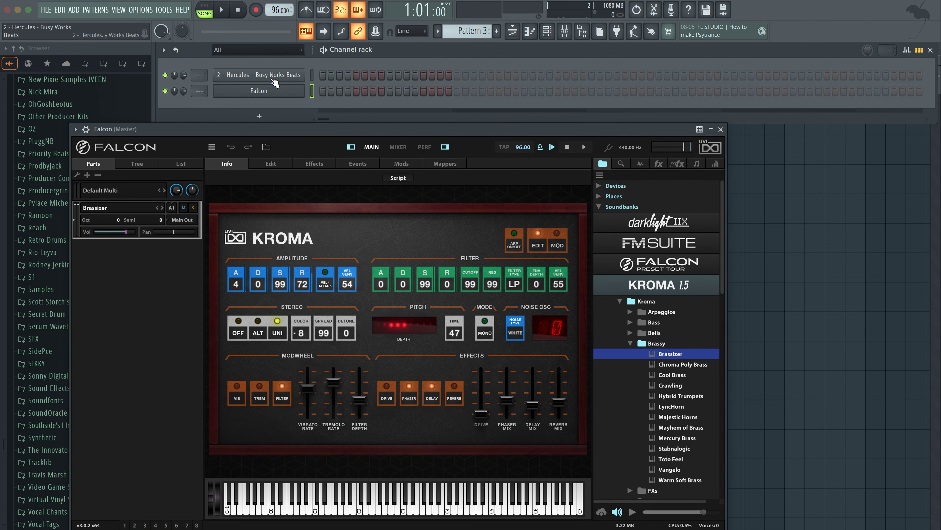
click(273, 77)
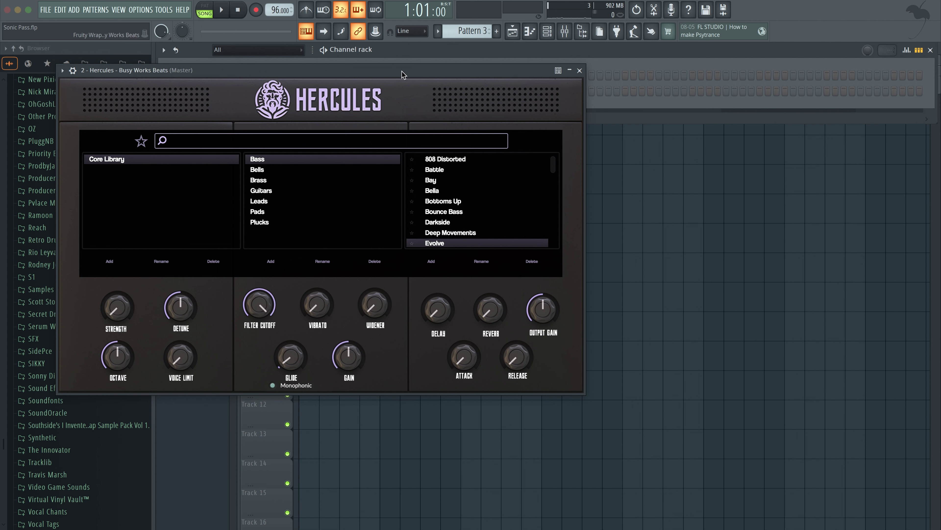
key(x)
click(580, 71)
- Load Kroma's LyncHorn preset from the Brassy folder into Falcon's part
click(289, 91)
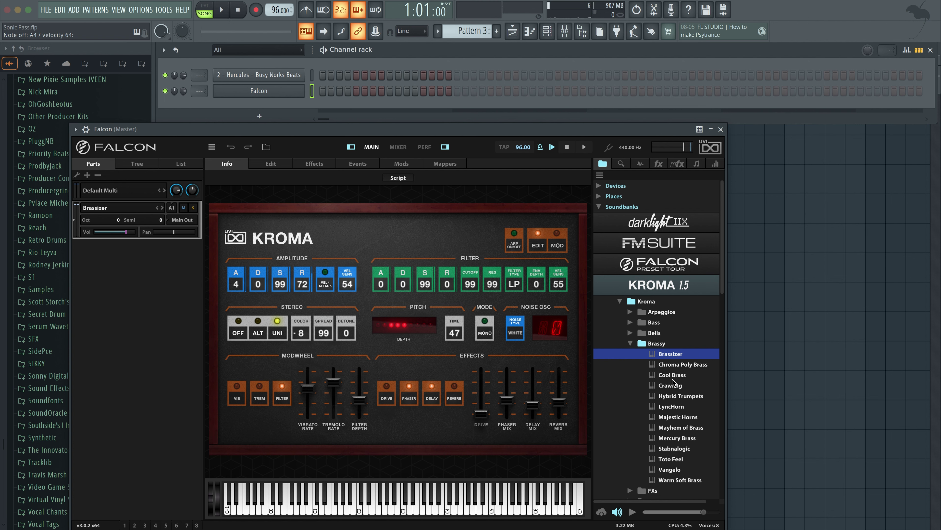
double_click(666, 403)
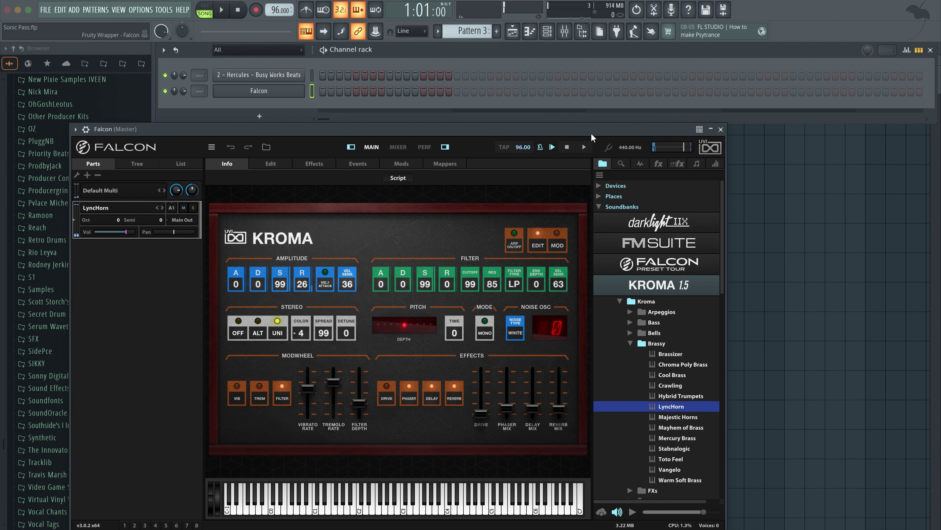
- Move the Falcon window aside and set the LyncHorn part's MIDI channel to Omni
drag(593, 128, 654, 86)
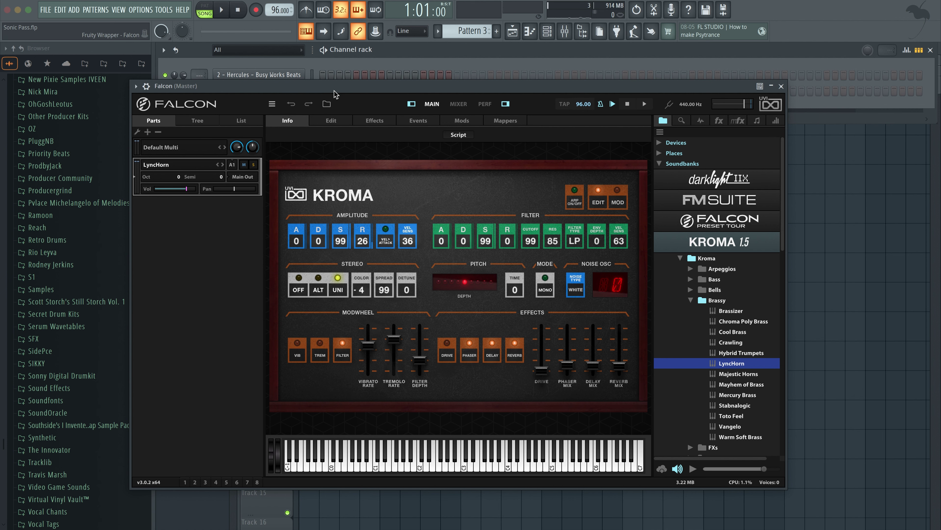
drag(334, 92, 362, 115)
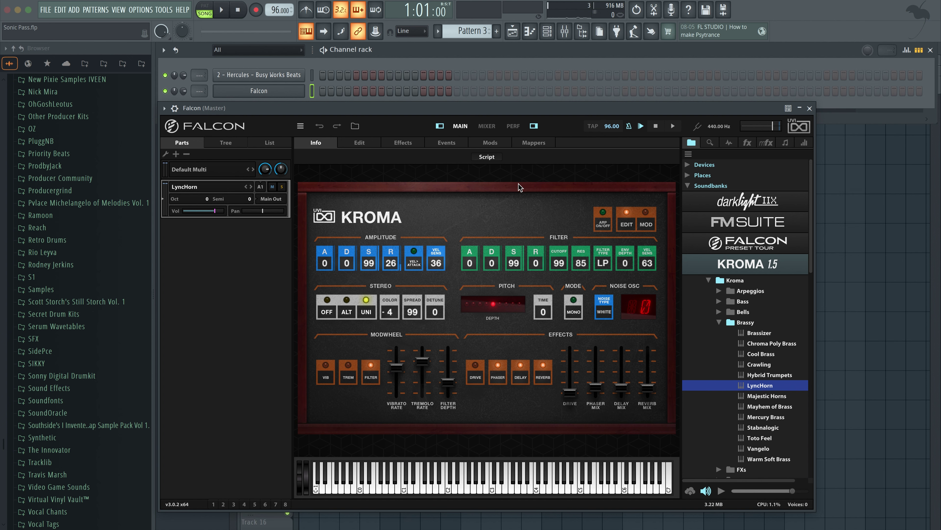
drag(374, 111, 373, 67)
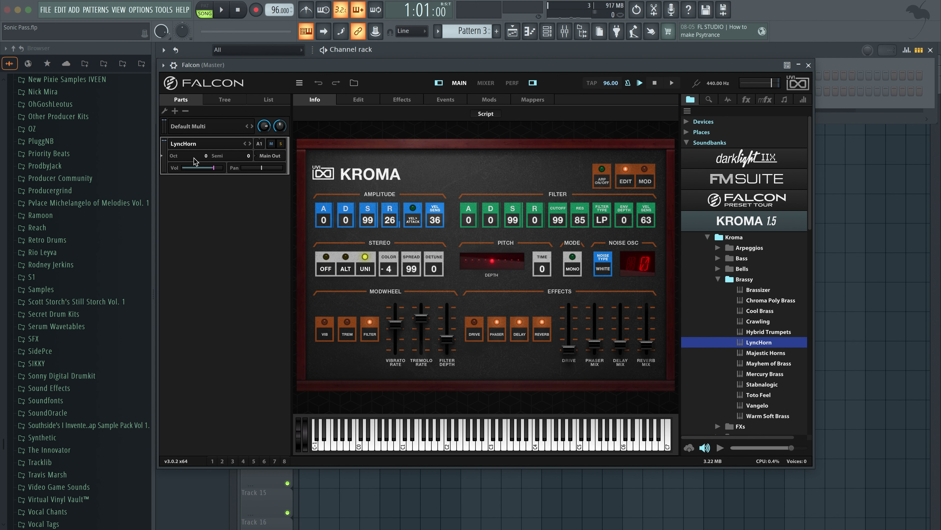
click(260, 144)
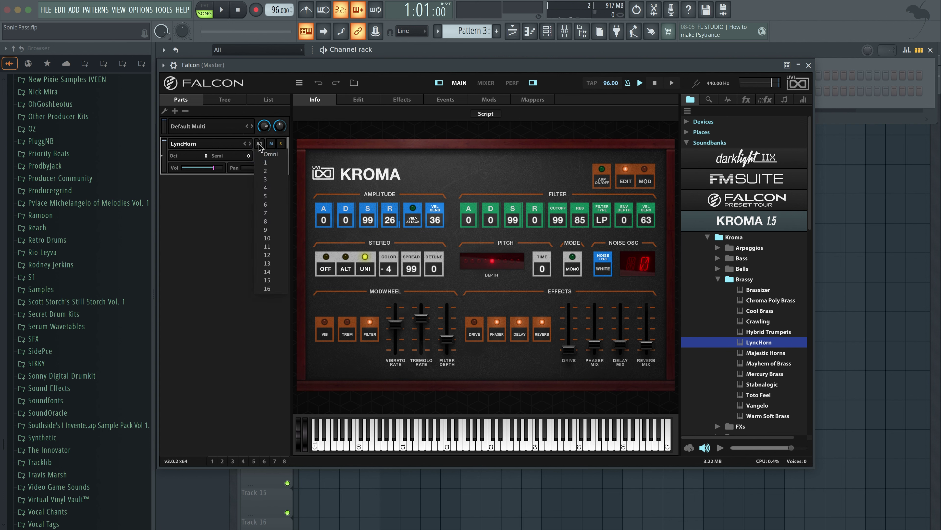
click(271, 154)
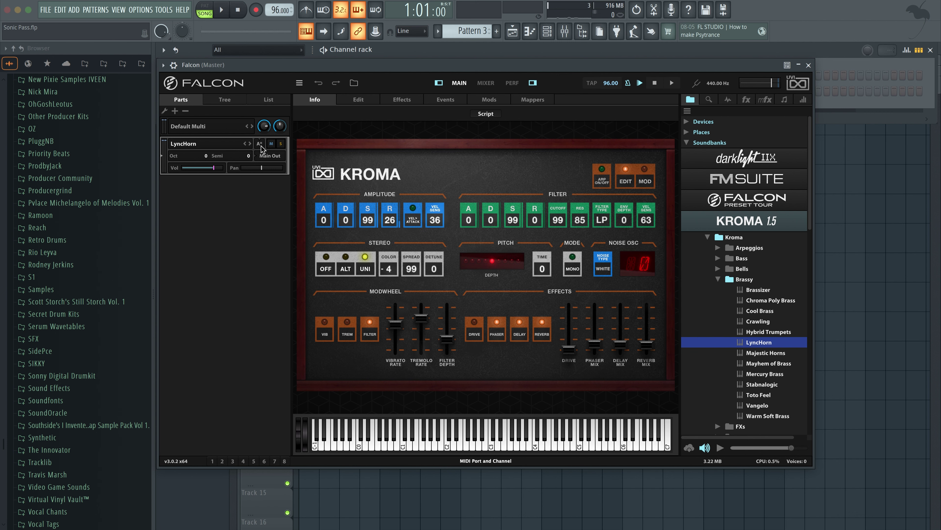
- Add a new part holding the Kroma Toto Feel preset, set to Omni MIDI channel
click(175, 111)
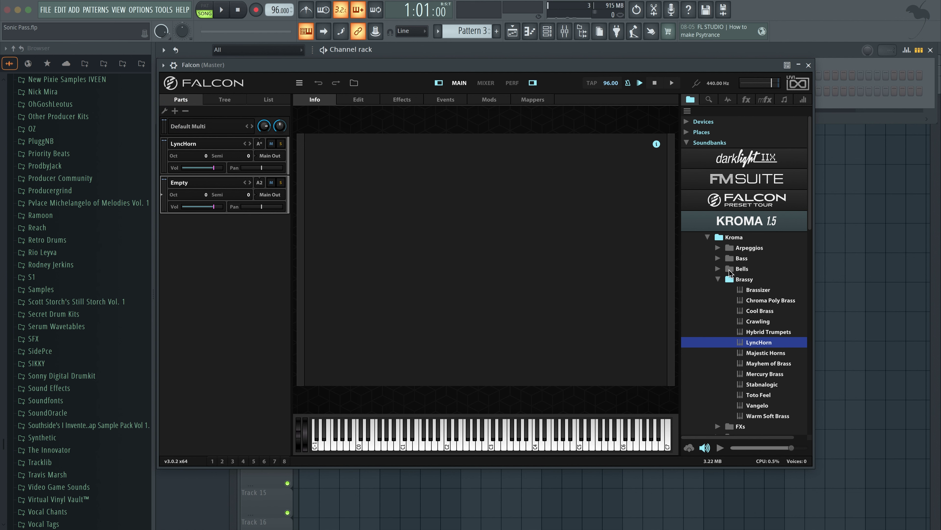
scroll(754, 337, down, 2)
click(754, 355)
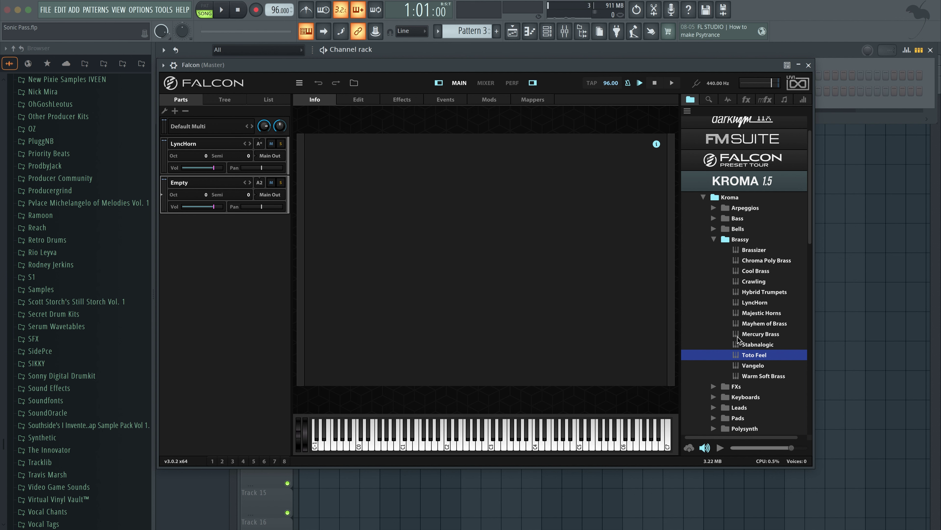
double_click(754, 355)
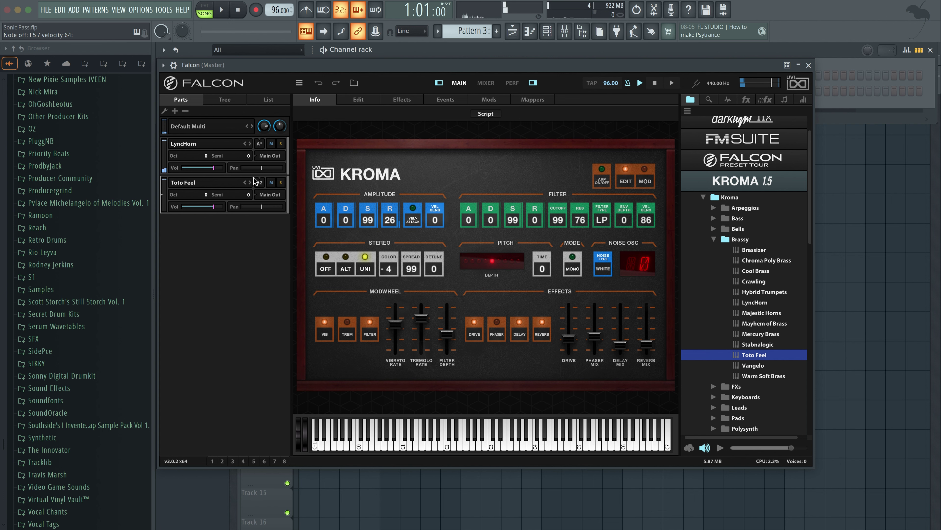
click(259, 182)
click(270, 193)
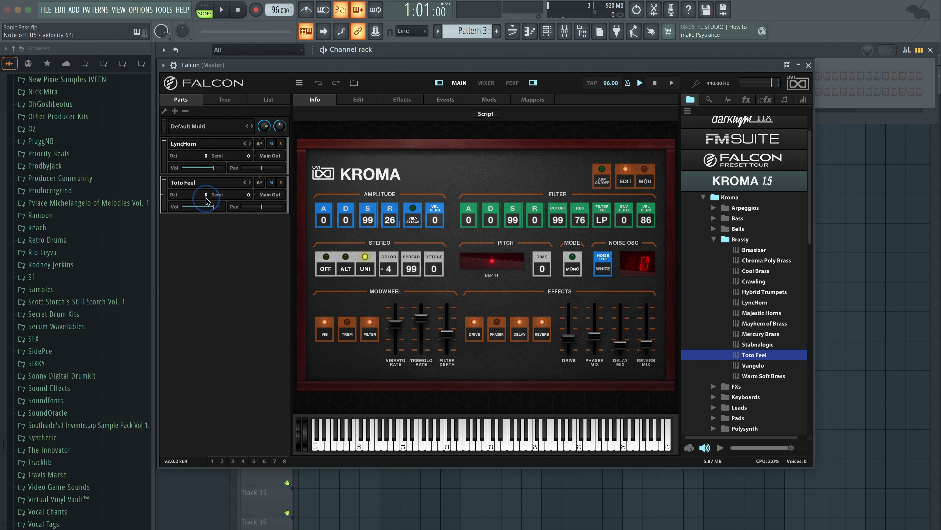
- Set Toto Feel's octave to 0 and transpose it up 4 semitones
drag(204, 199, 207, 211)
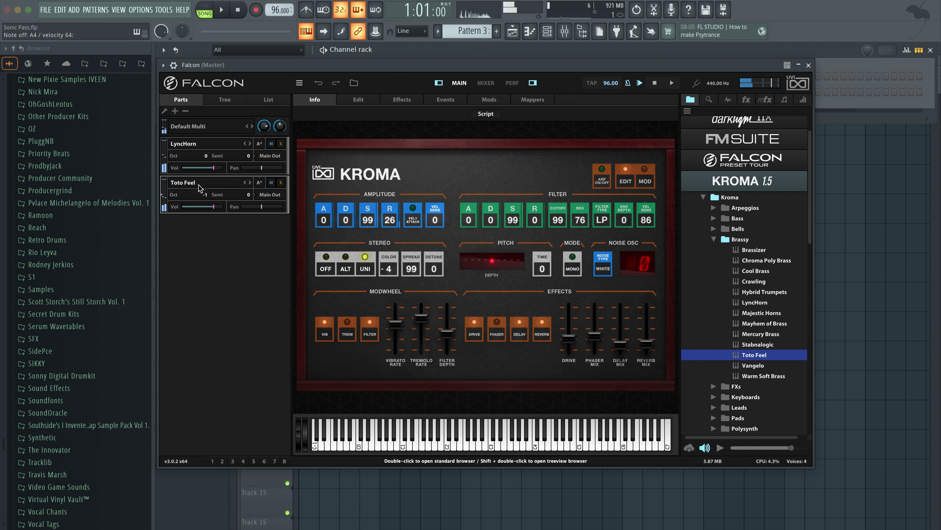
drag(204, 195, 208, 207)
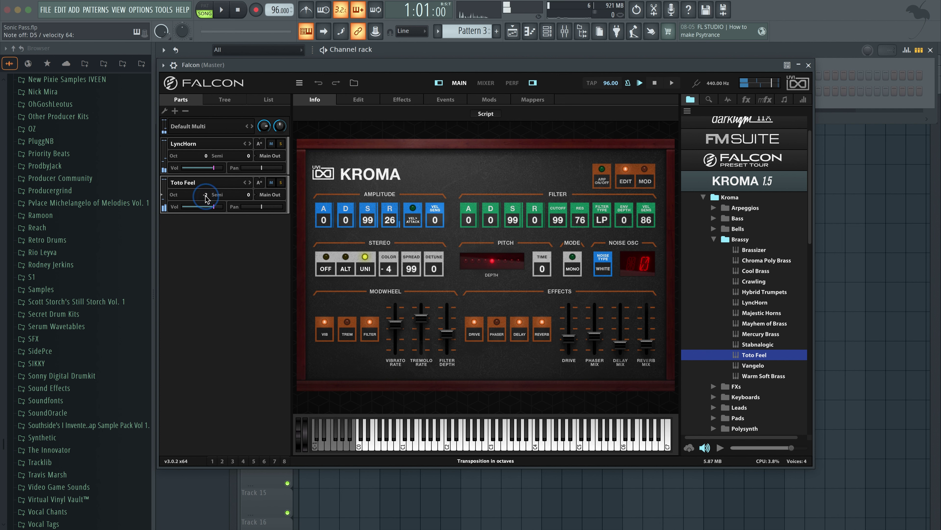
double_click(206, 195)
text(0)
key(Return)
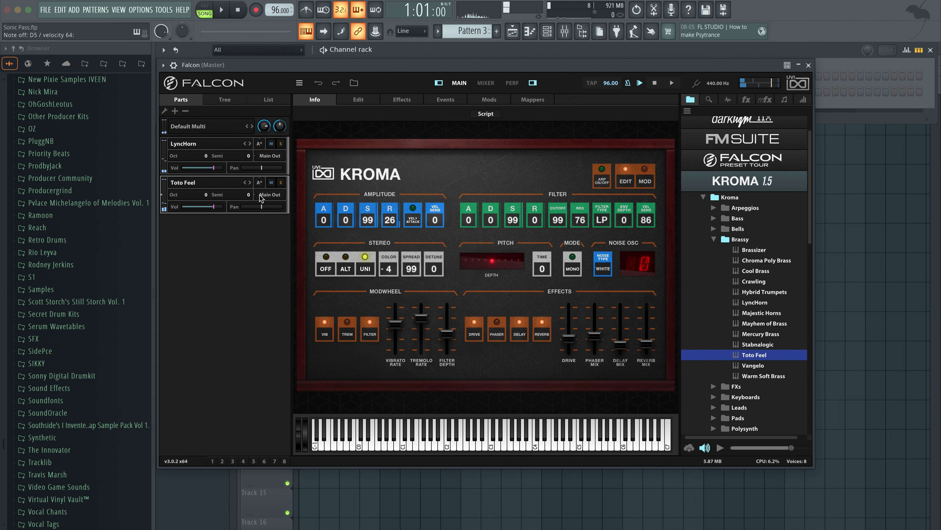
double_click(249, 195)
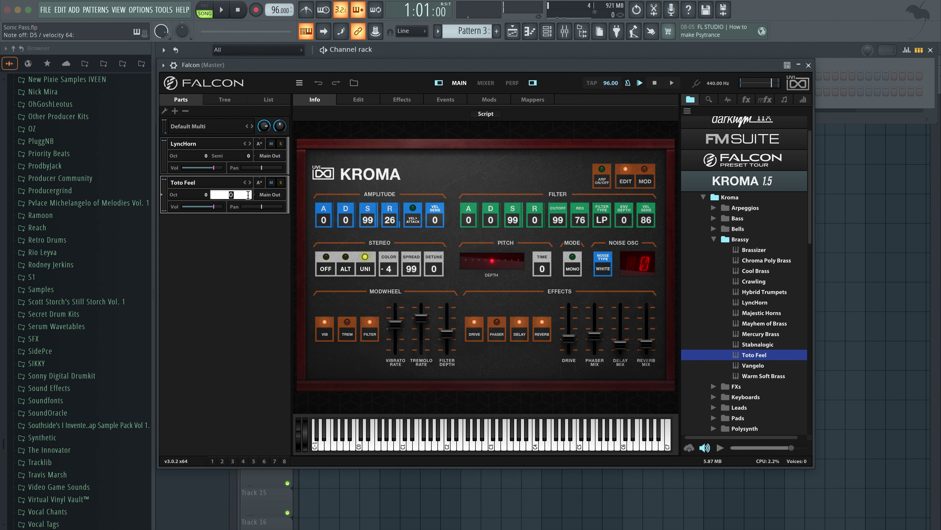
text(4)
key(Return)
- Add a new empty part and browse the soundbank list for a preset
click(180, 193)
click(243, 191)
click(174, 110)
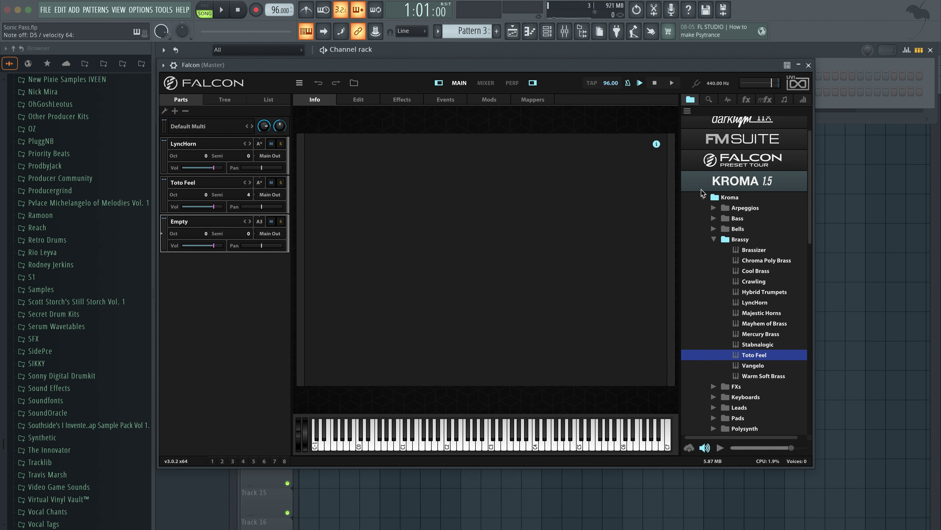
click(704, 197)
scroll(728, 213, down, 2)
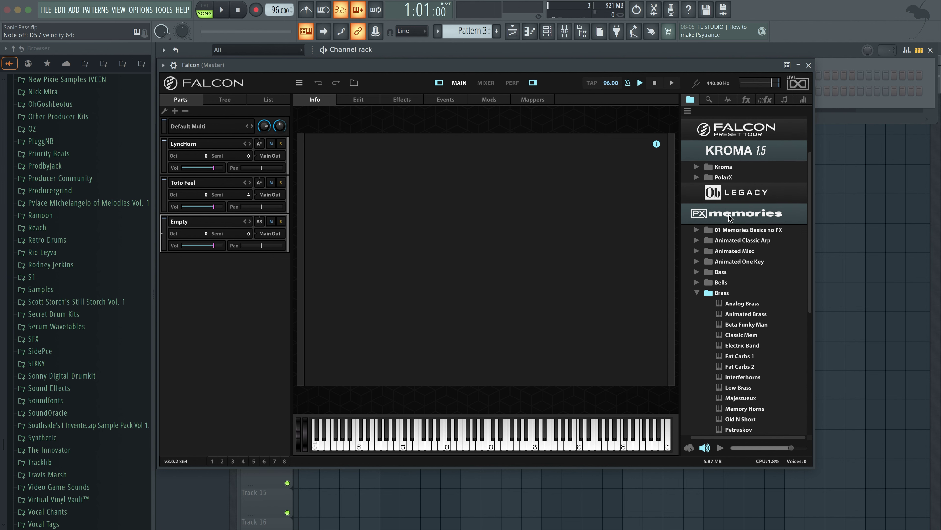
scroll(747, 245, up, 2)
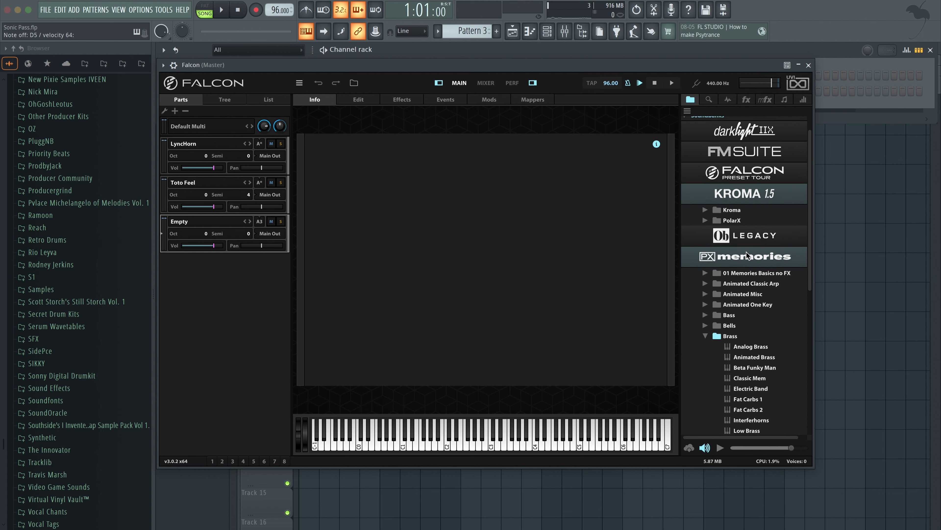
click(749, 242)
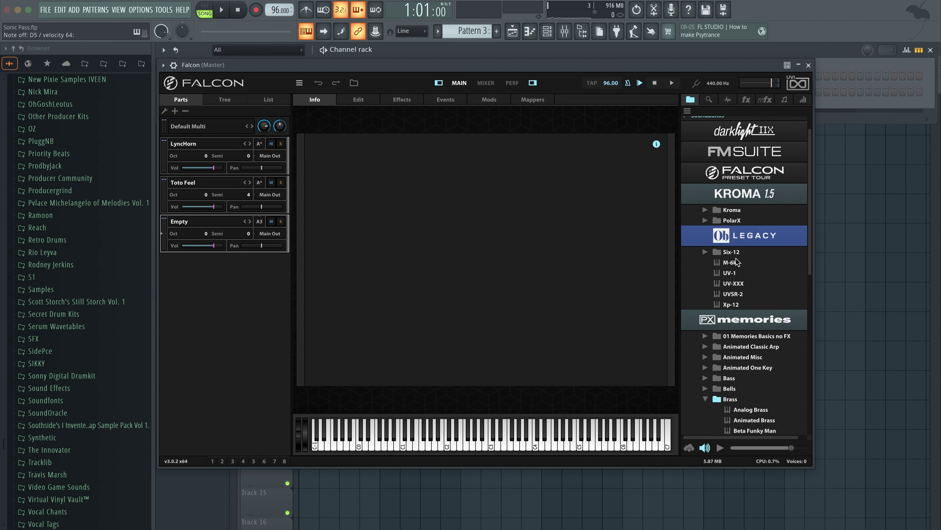
scroll(736, 261, up, 2)
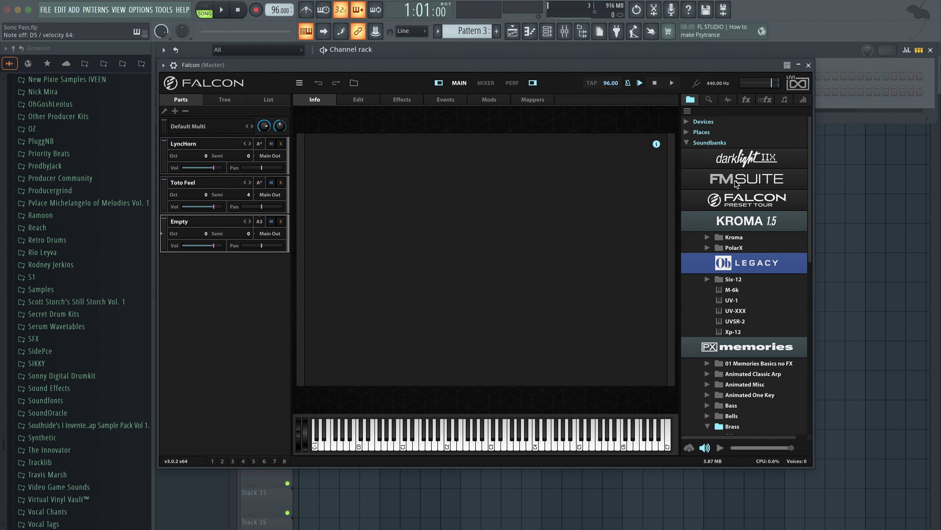
scroll(747, 254, down, 20)
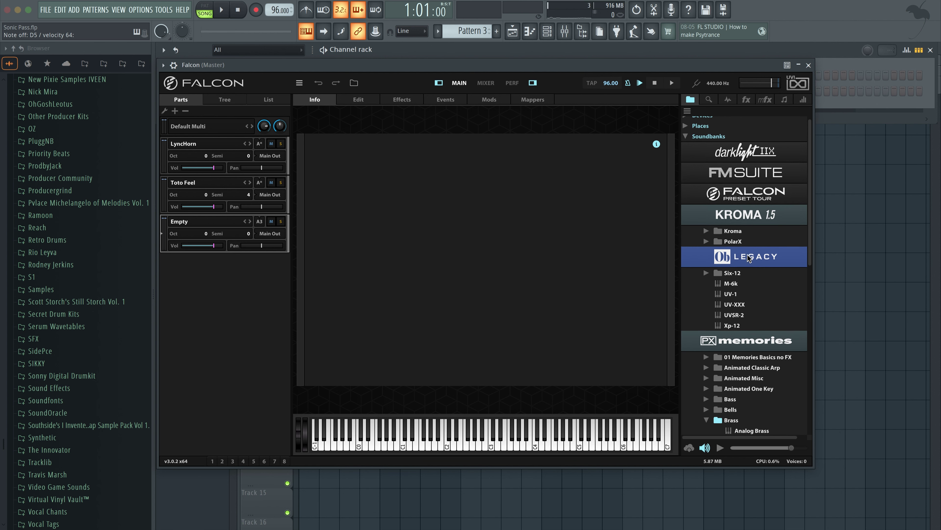
scroll(747, 256, up, 20)
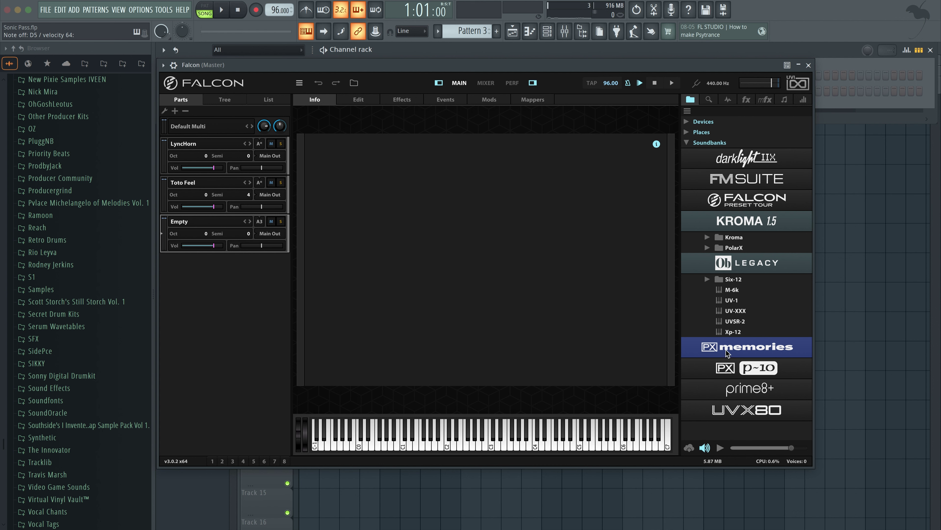
- Load FM Suite > FMX-4op > Brass > _Brass Template into the new part
click(742, 178)
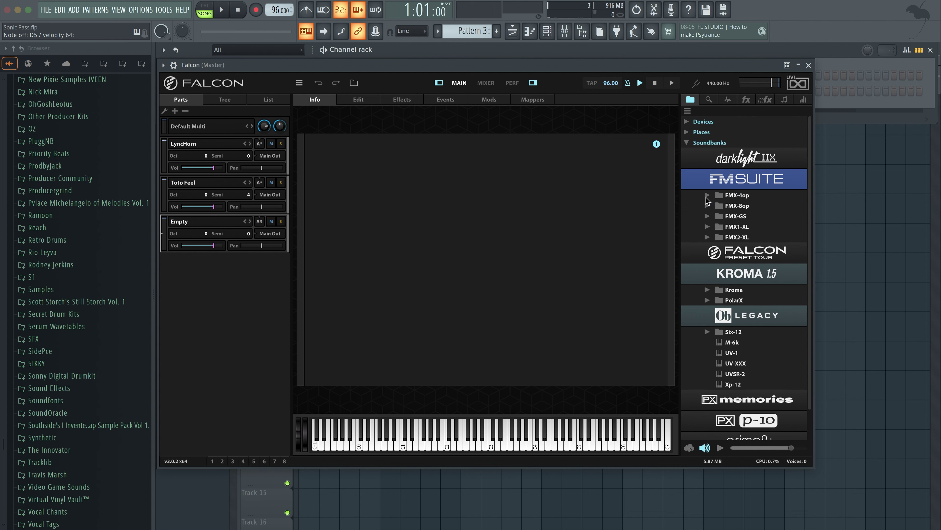
click(707, 196)
click(721, 248)
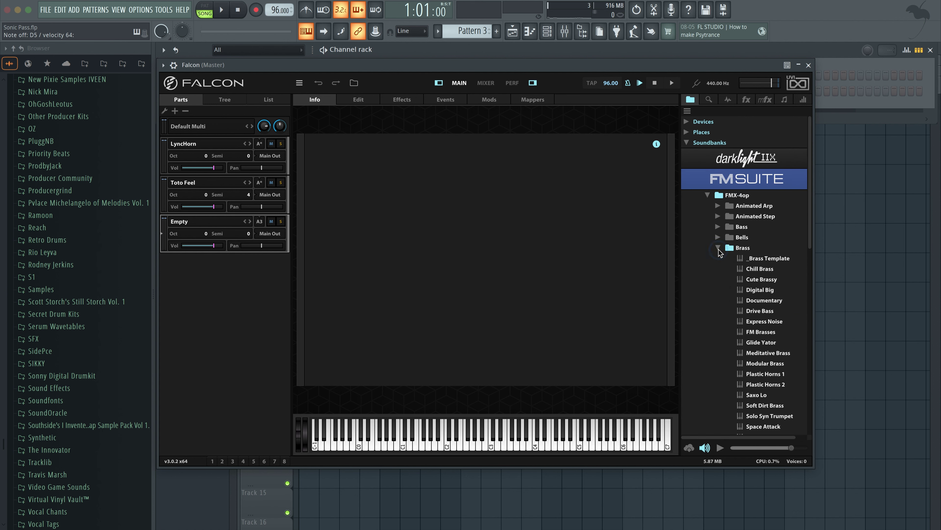
double_click(751, 258)
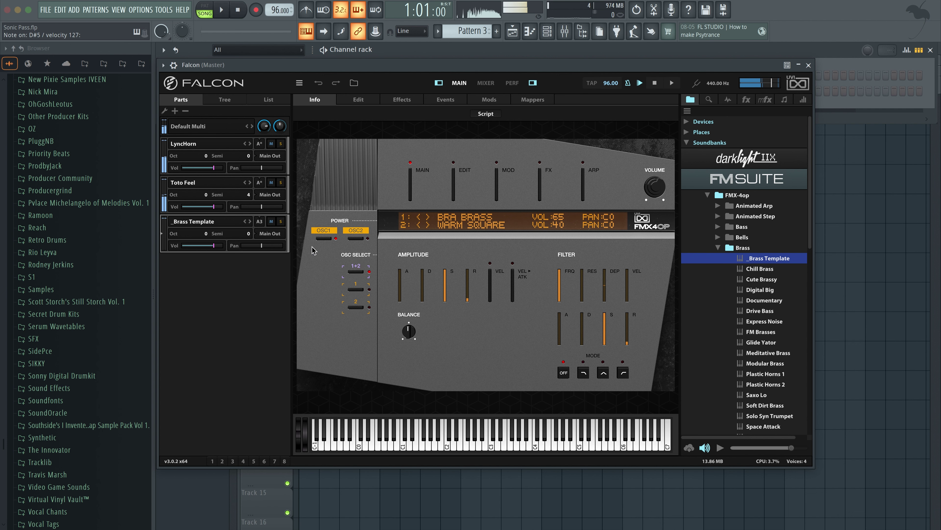
- Transpose _Brass Template up 7 semitones and set it to the Omni MIDI channel
double_click(249, 233)
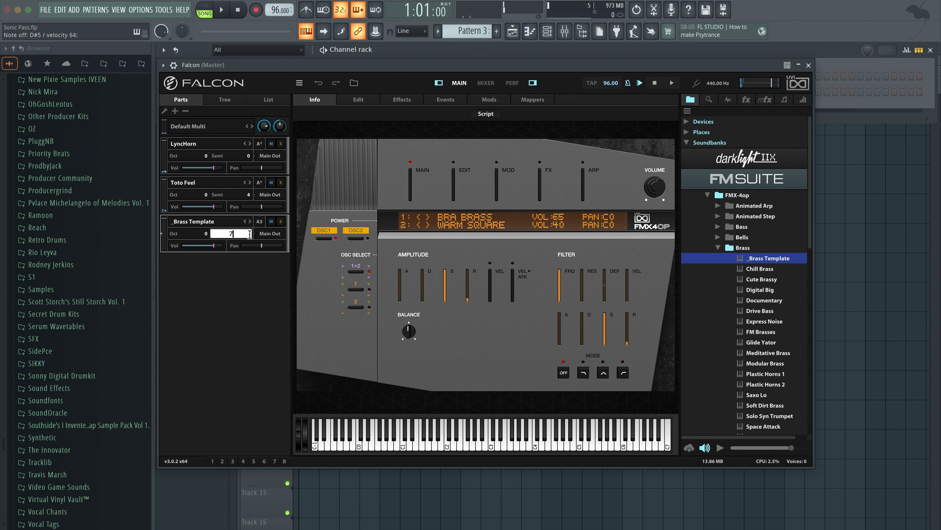
text(7)
key(Return)
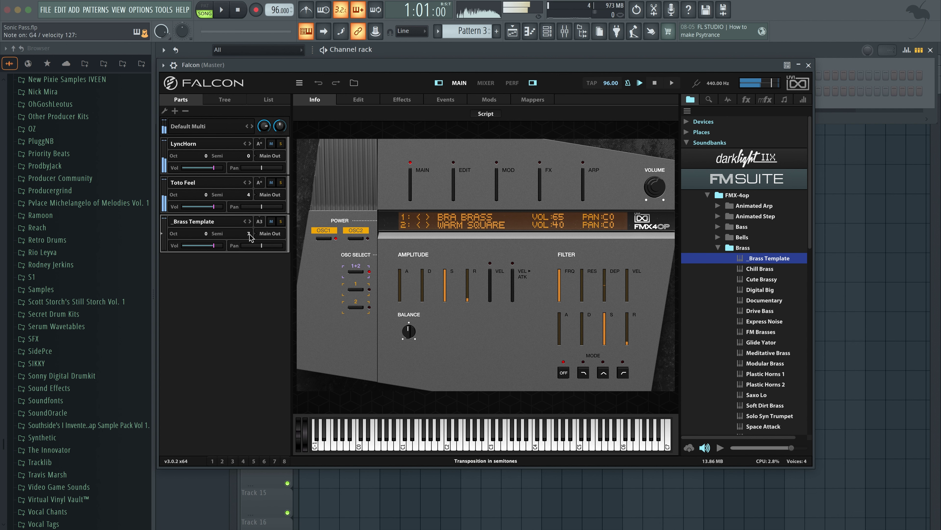
click(259, 222)
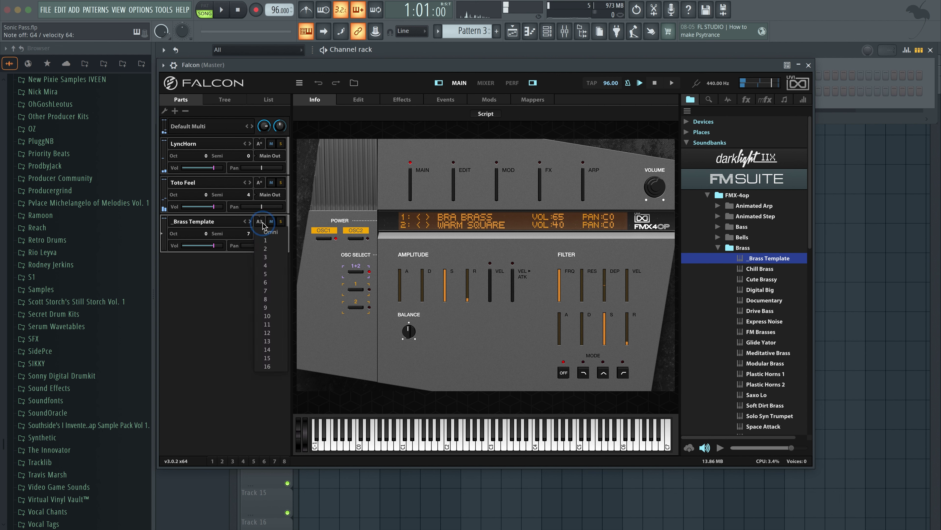
click(265, 234)
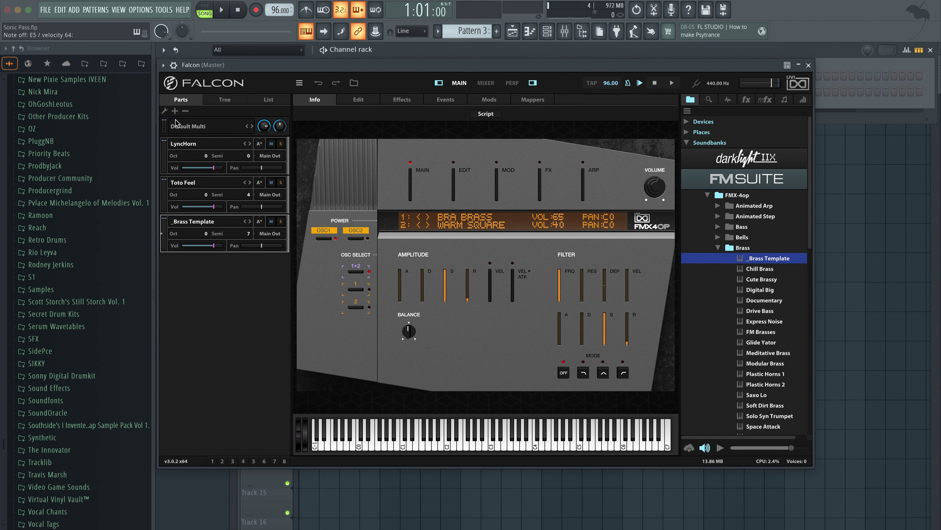
- Add a part with FM Suite's Express Noise preset, transposed up 11 semitones
click(175, 110)
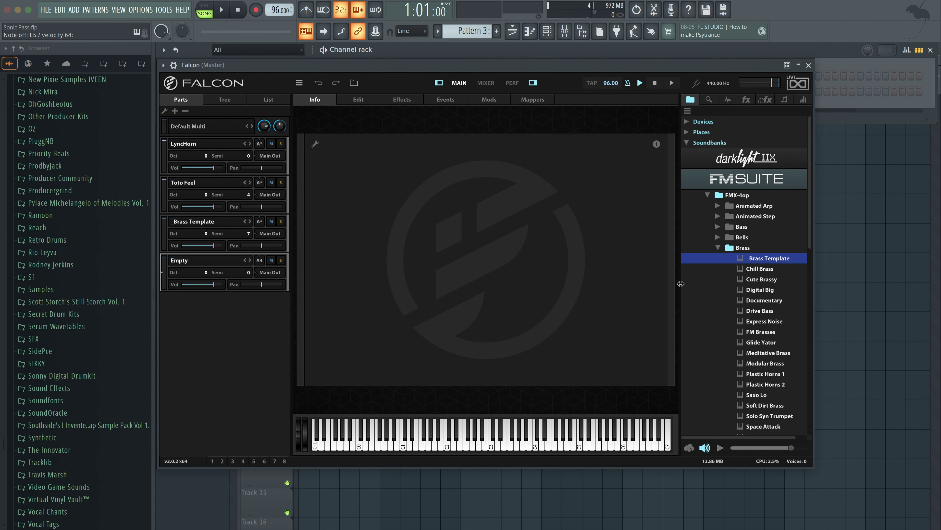
scroll(763, 337, down, 1)
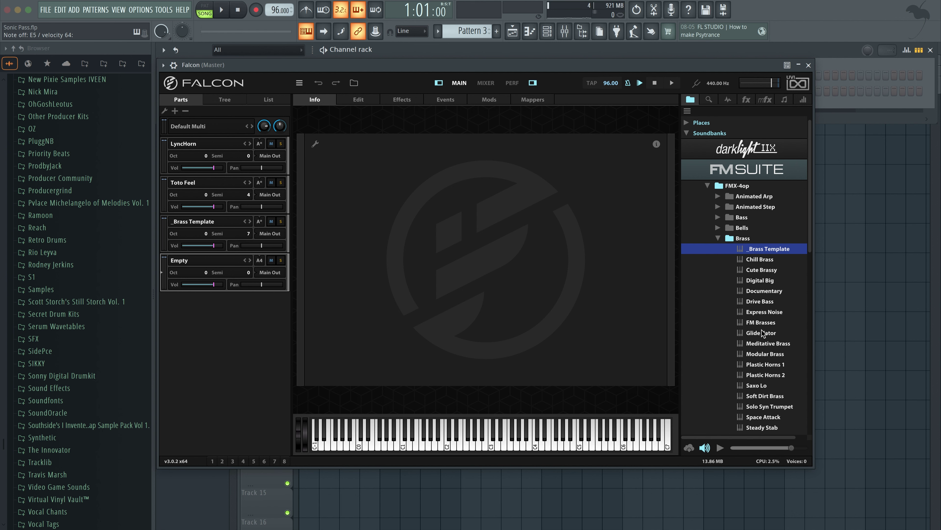
double_click(762, 312)
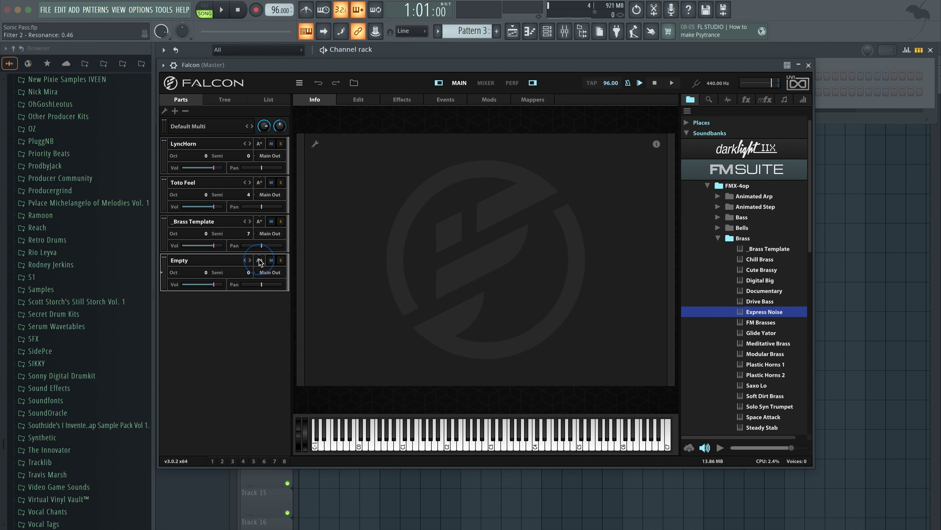
double_click(247, 272)
text(11)
key(Return)
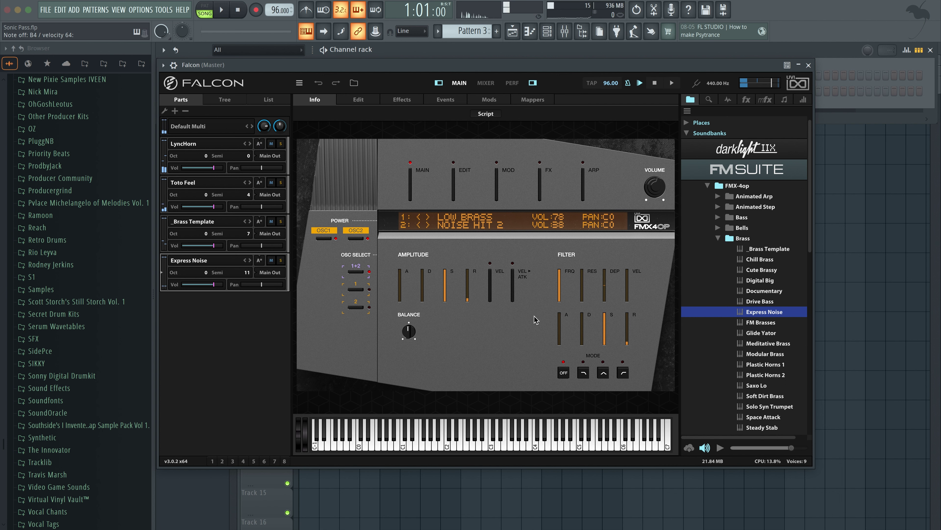
- Add a fifth part with Plastic Horns 1, set to Omni and up 14 semitones
click(175, 111)
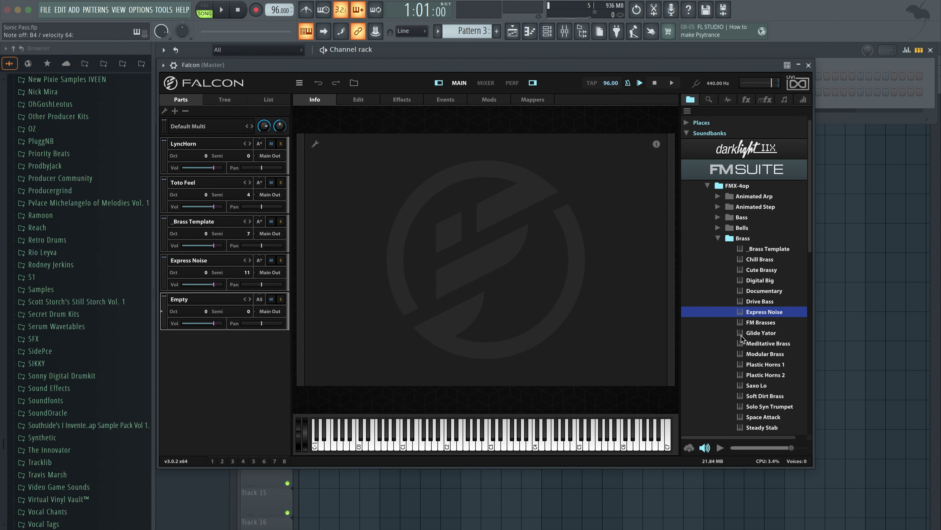
double_click(760, 363)
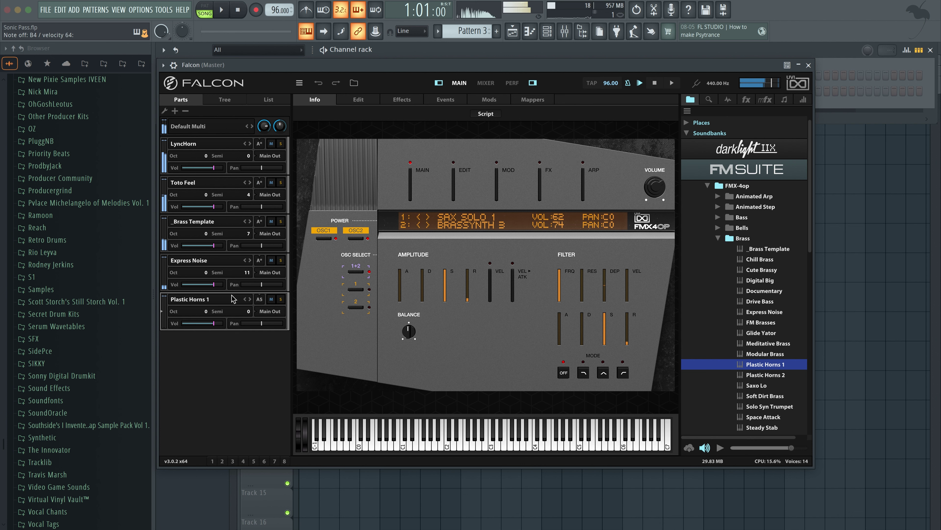
click(260, 299)
click(266, 309)
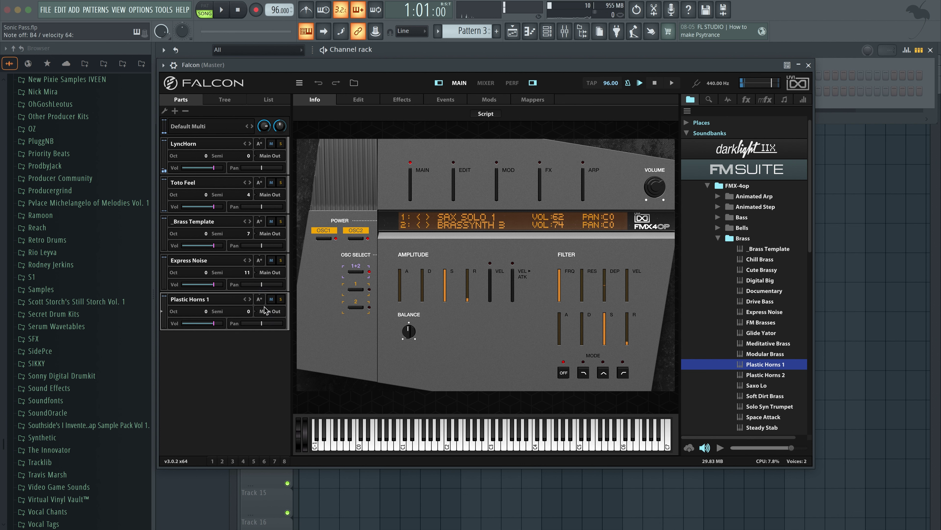
click(249, 309)
click(250, 310)
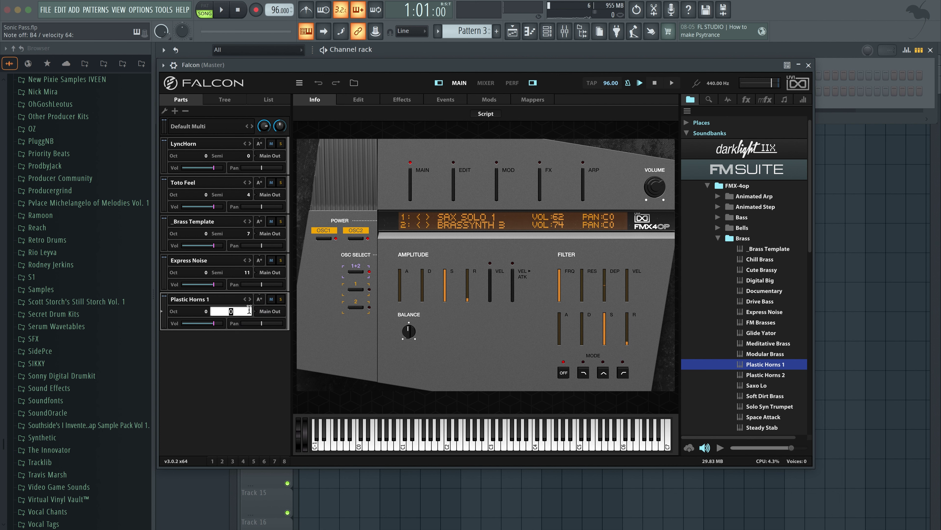
text(14)
key(Return)
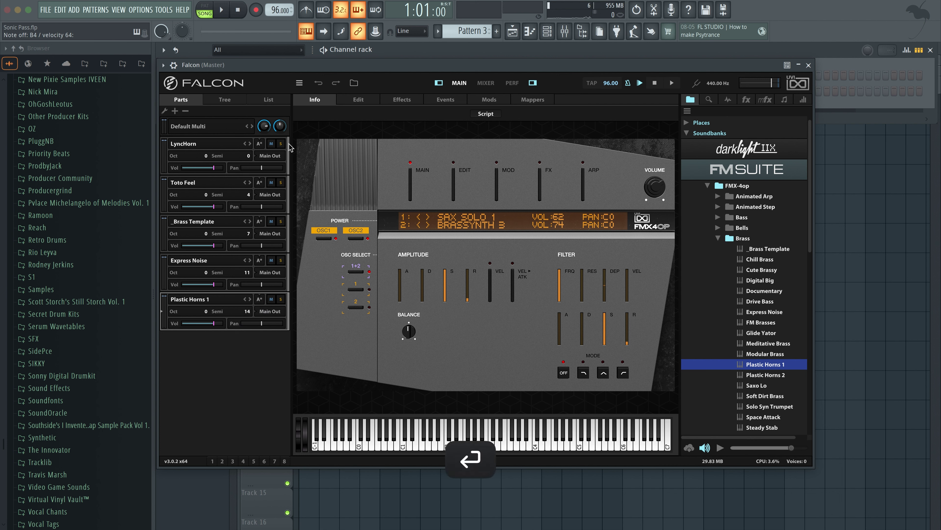
- Change Toto Feel's transpose to 3 semitones and Express Noise's to 10
click(250, 196)
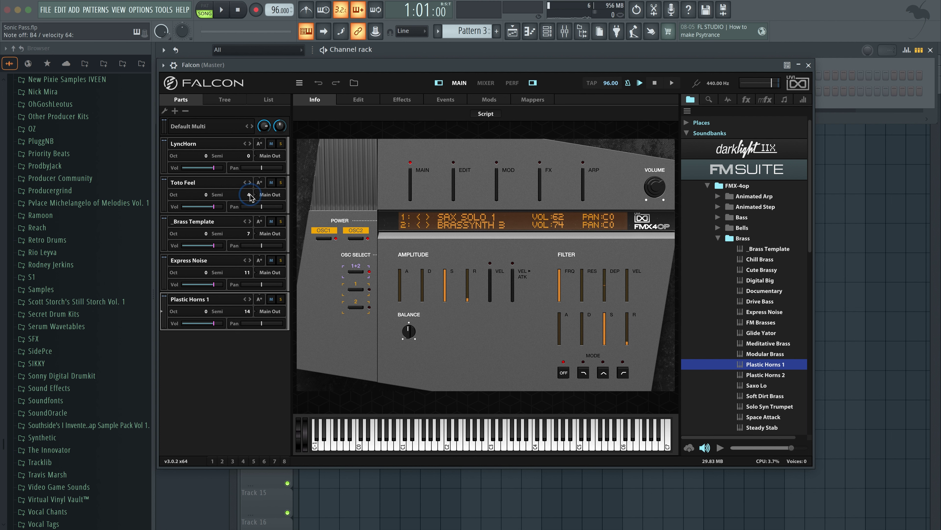
text(3)
key(Return)
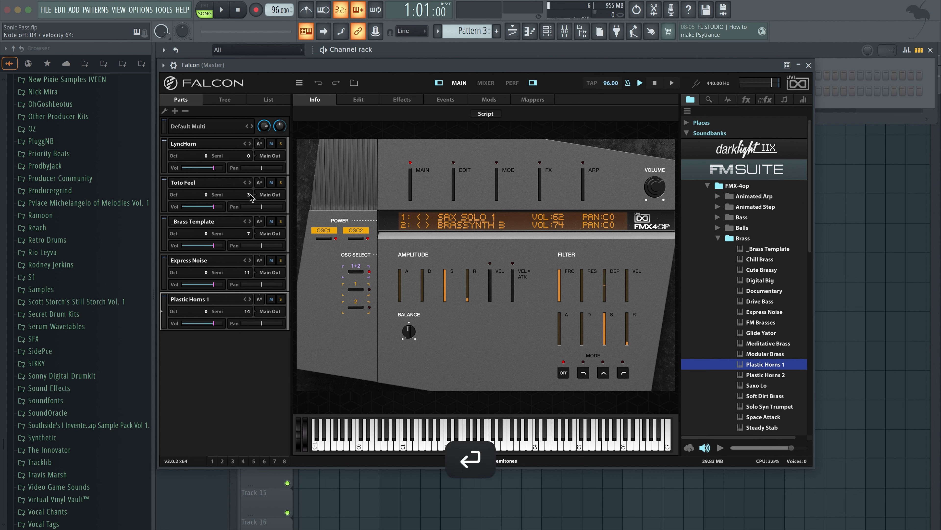
click(248, 272)
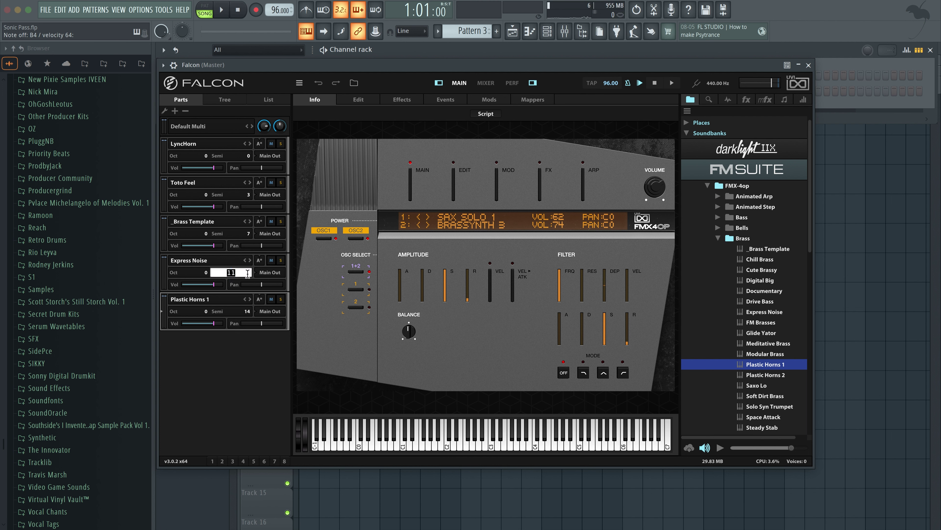
text(10)
key(Return)
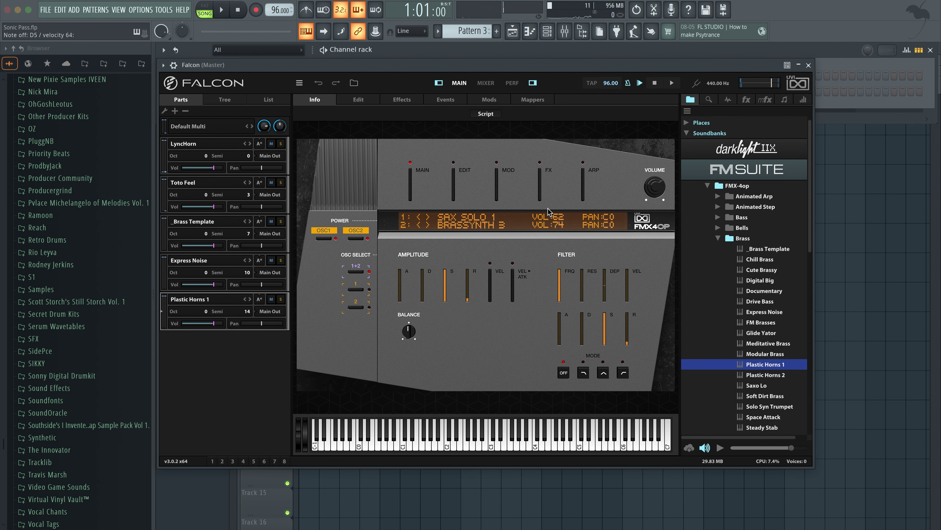
- Switch Hercules to the Bounce Bass preset and audition it with D4 and F4 notes
click(809, 66)
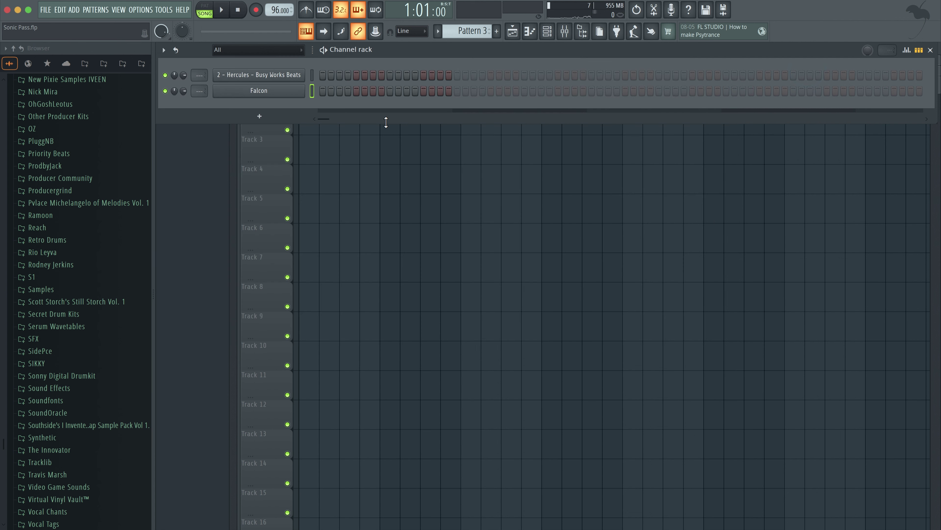
click(287, 78)
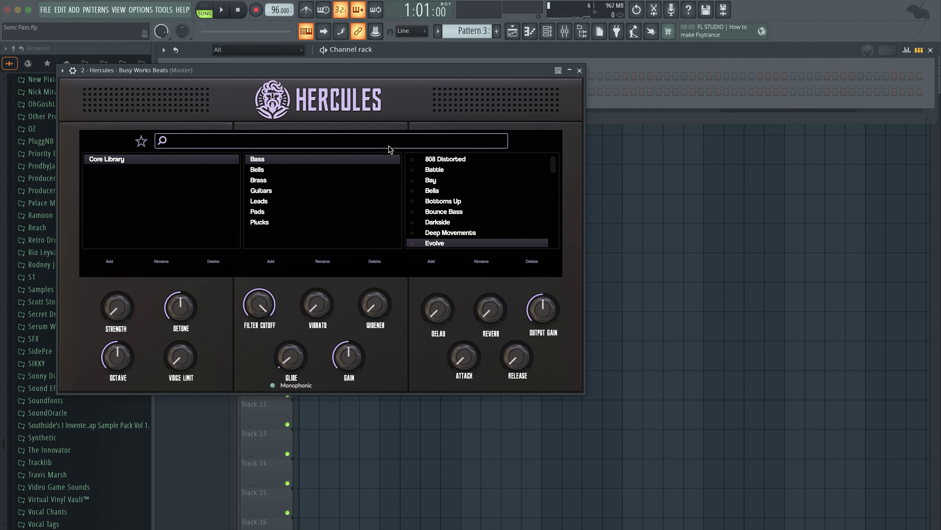
click(445, 215)
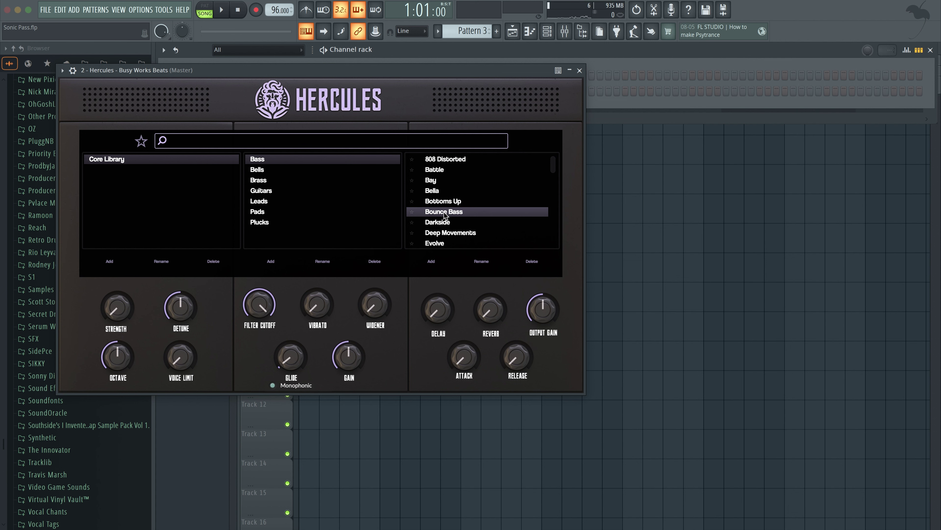
key(x)
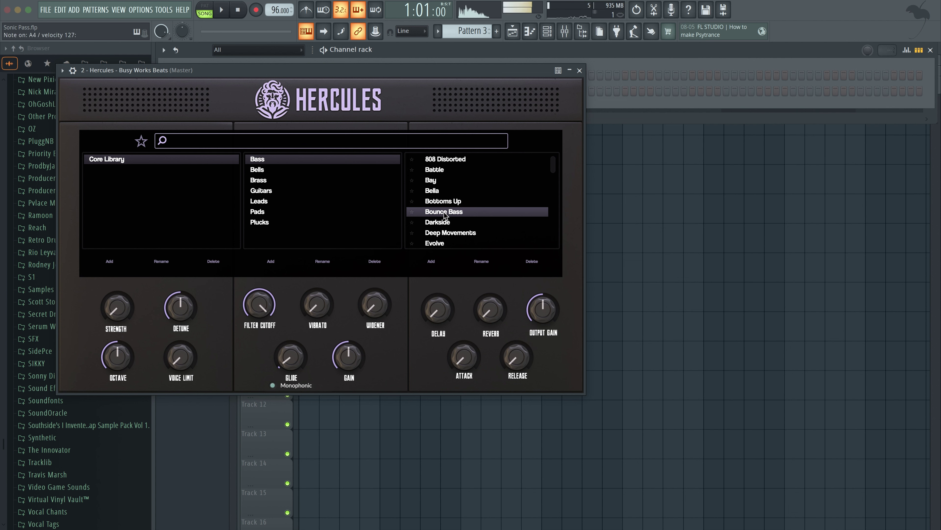
key(v)
key(x)
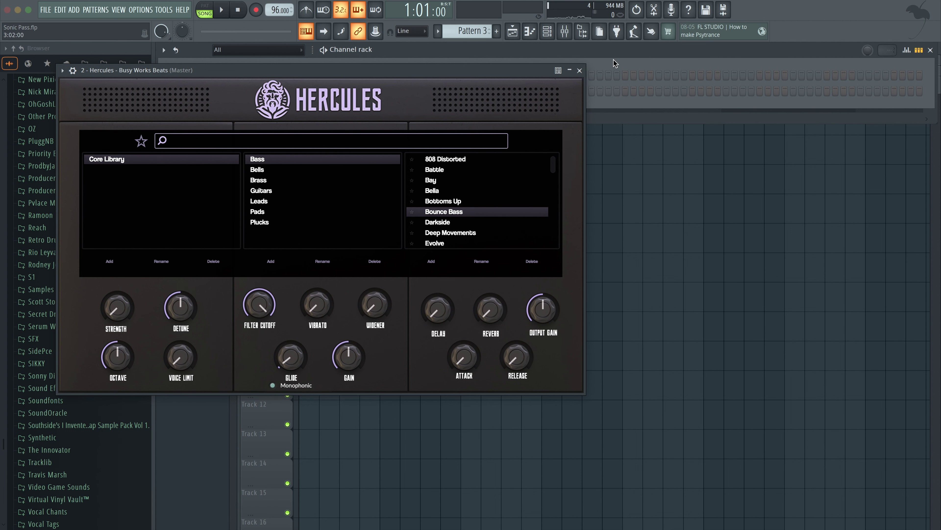
click(579, 71)
- Reopen Falcon and clear the whole multi down to one empty part
click(251, 96)
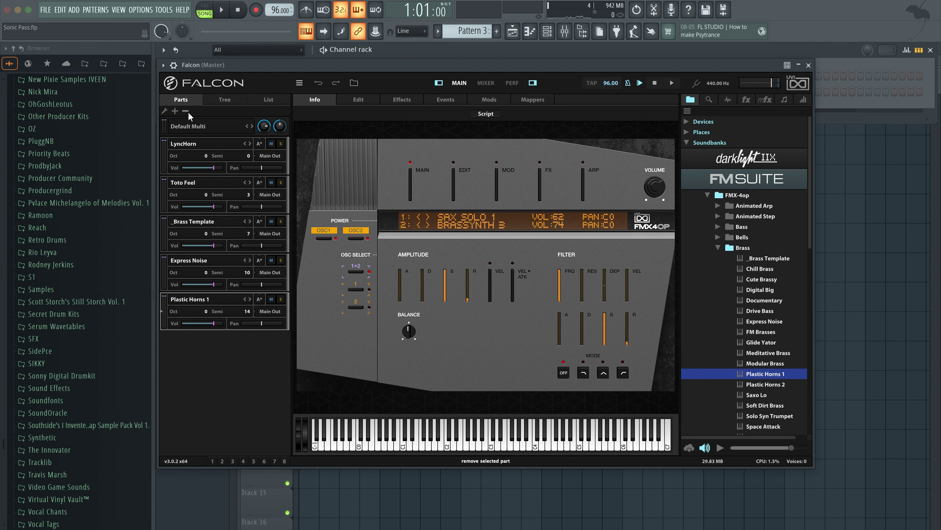
click(164, 111)
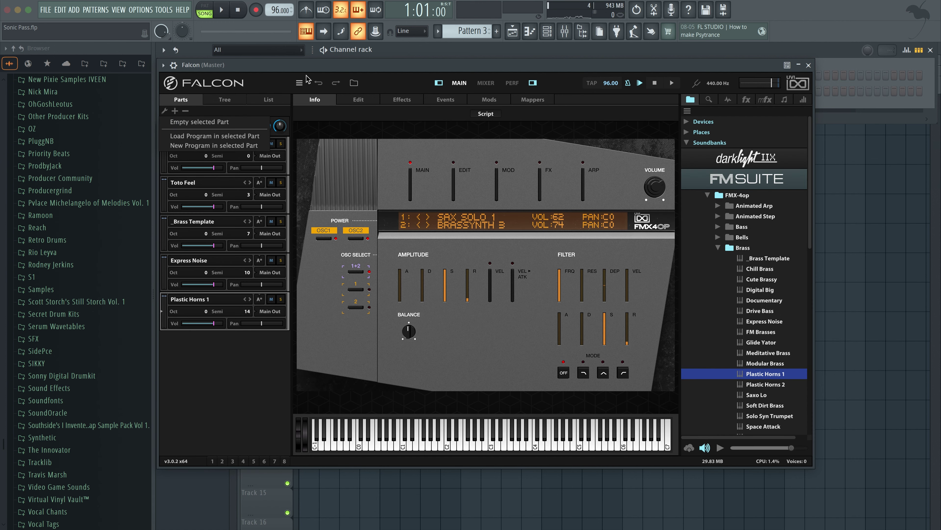
click(300, 83)
click(321, 153)
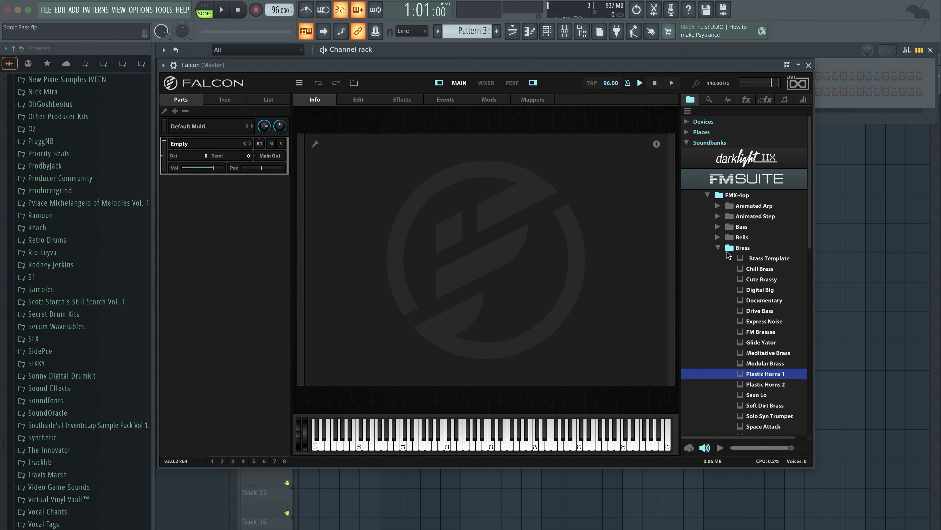
- Load the Annabelle preset from the FM Suite Bells folder into the part
scroll(727, 255, down, 2)
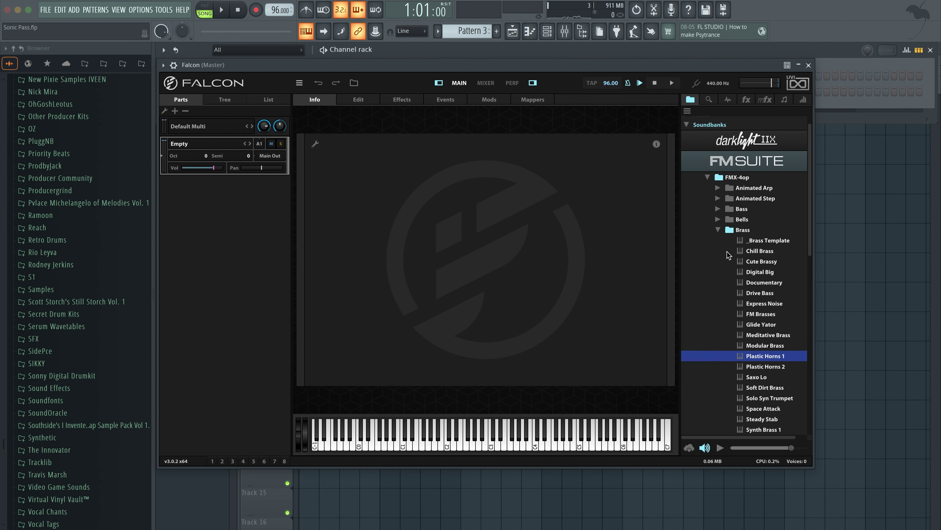
click(718, 230)
click(718, 219)
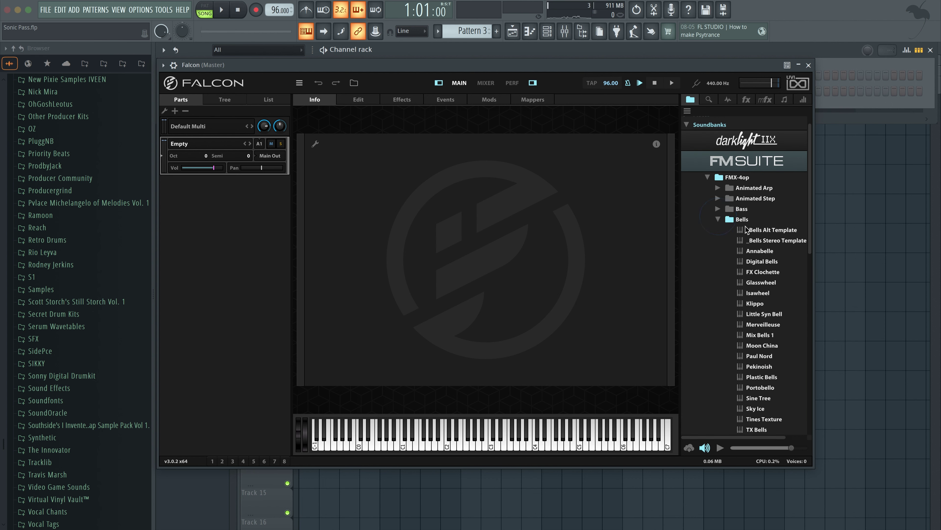
double_click(757, 251)
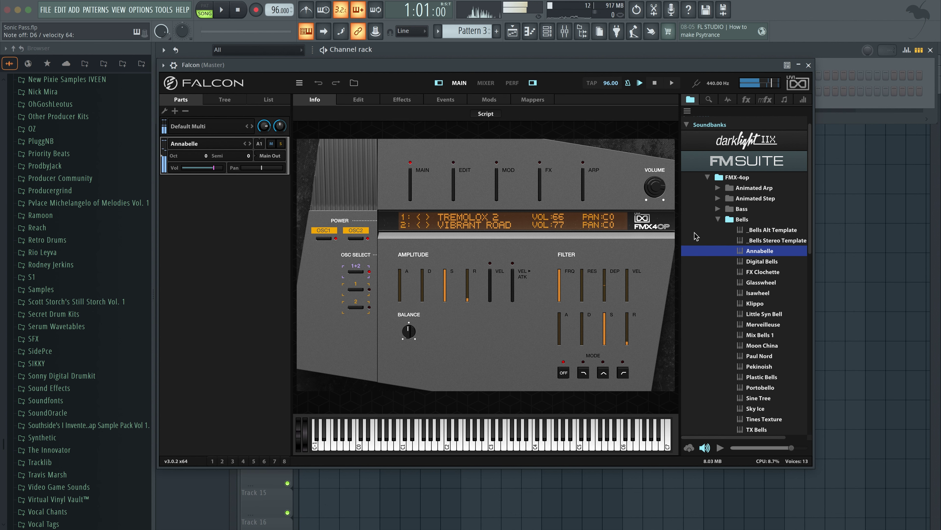
- Close Falcon, turn on the metronome and lower the Falcon channel volume to 54%
click(809, 65)
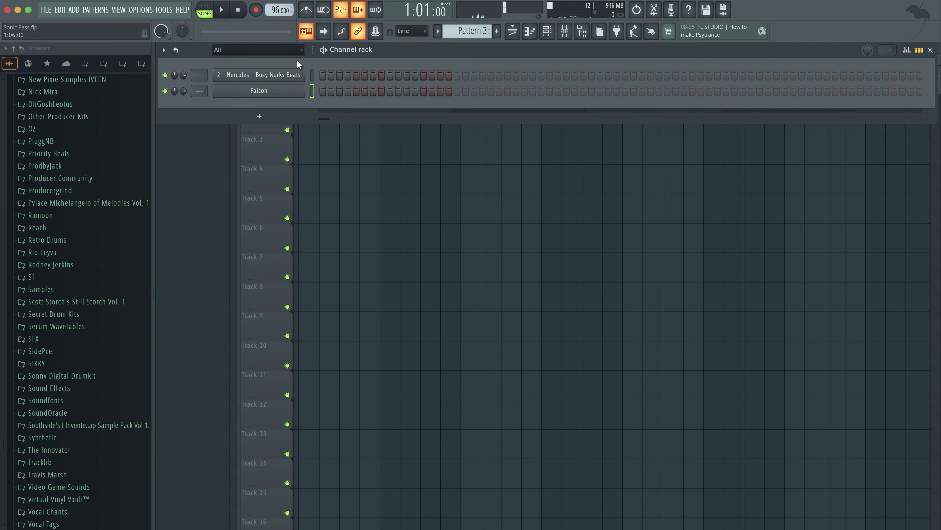
click(308, 4)
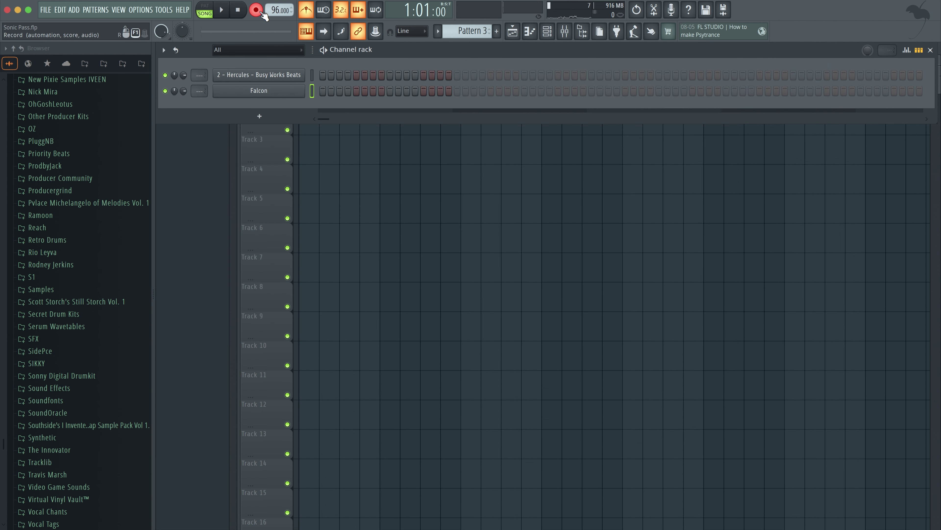
drag(183, 91, 185, 126)
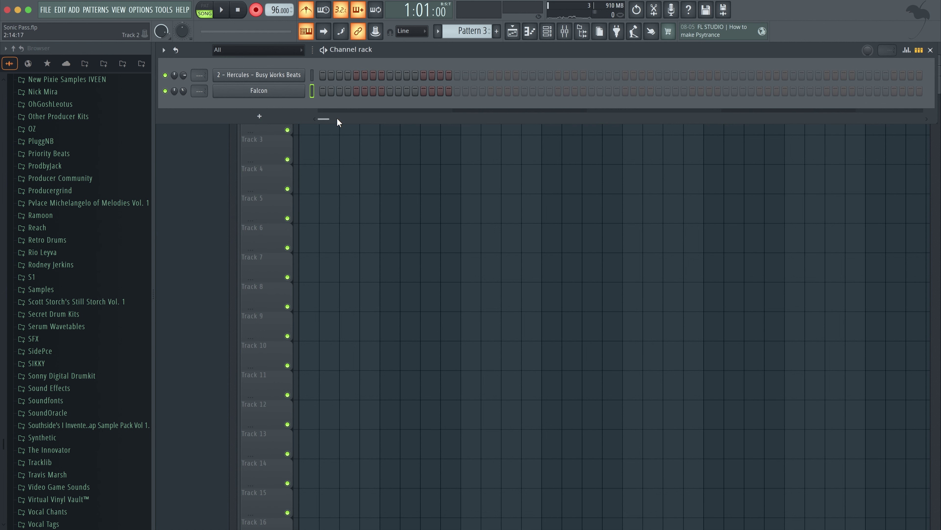
key(q)
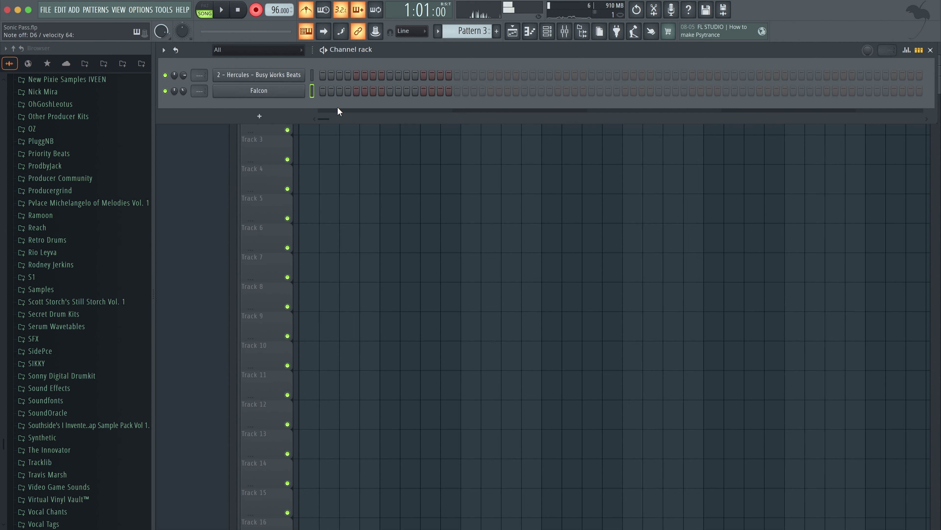
key(y)
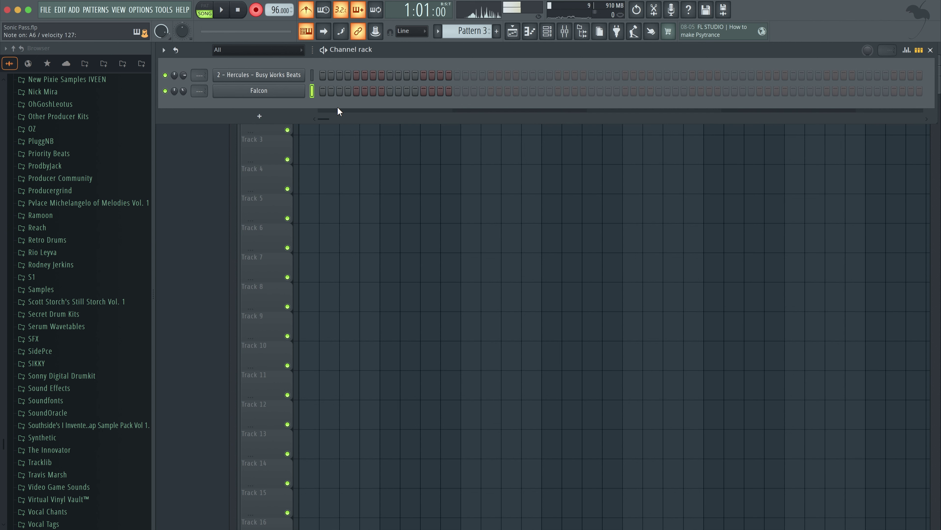
- Record a short bell melody into Pattern 3 after the count-in
key(space)
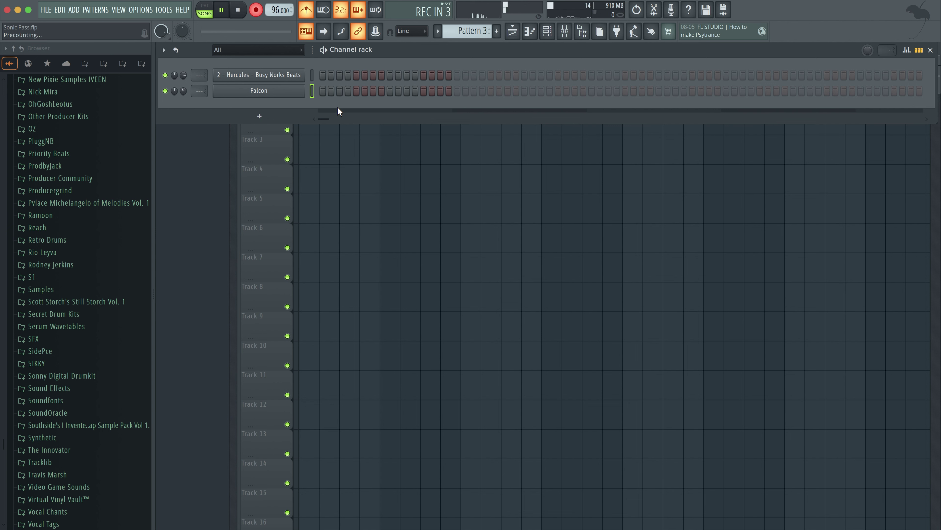
key(y)
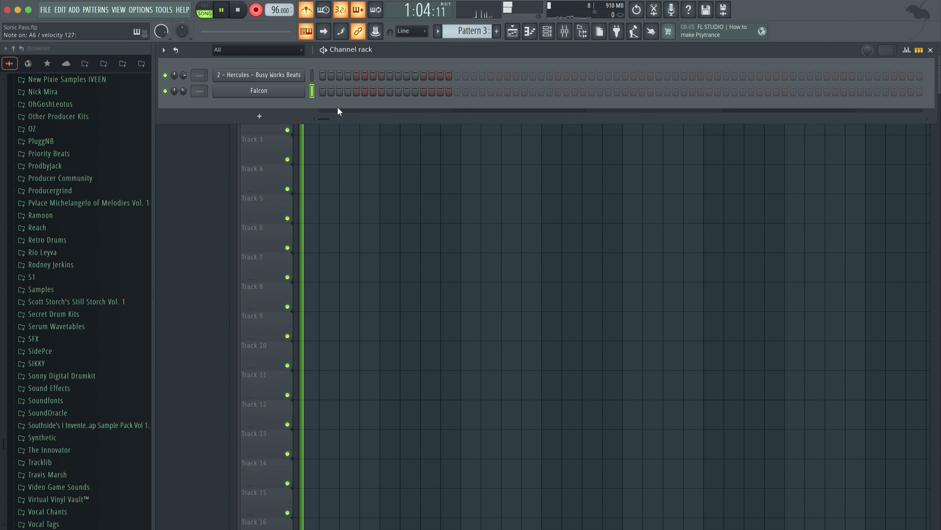
key(q)
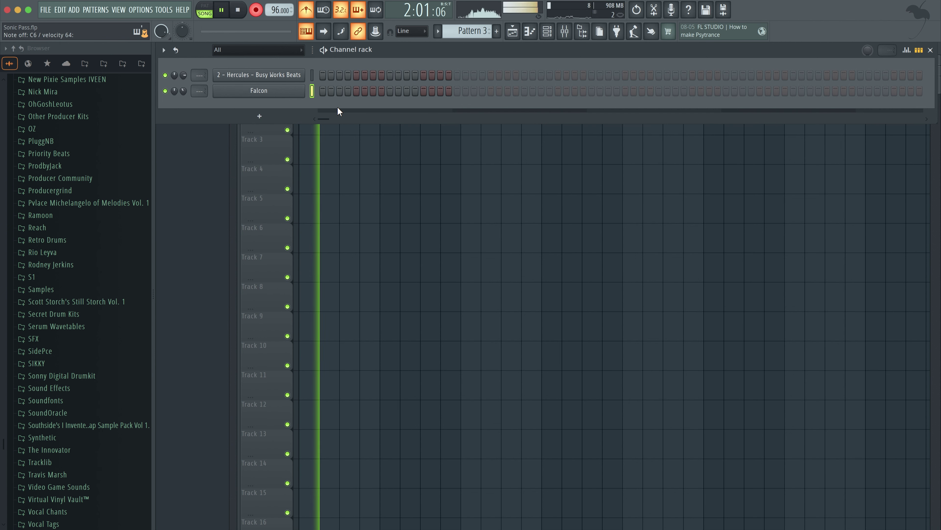
key(n)
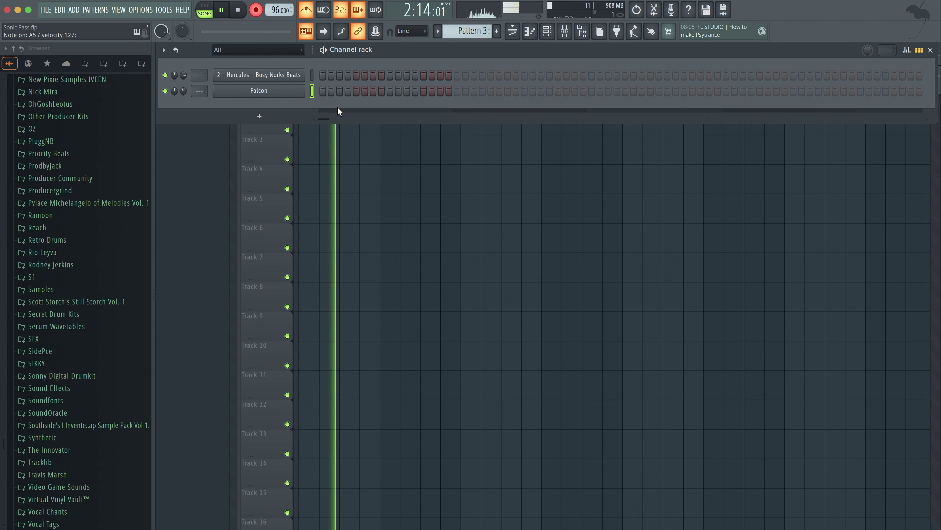
key(space)
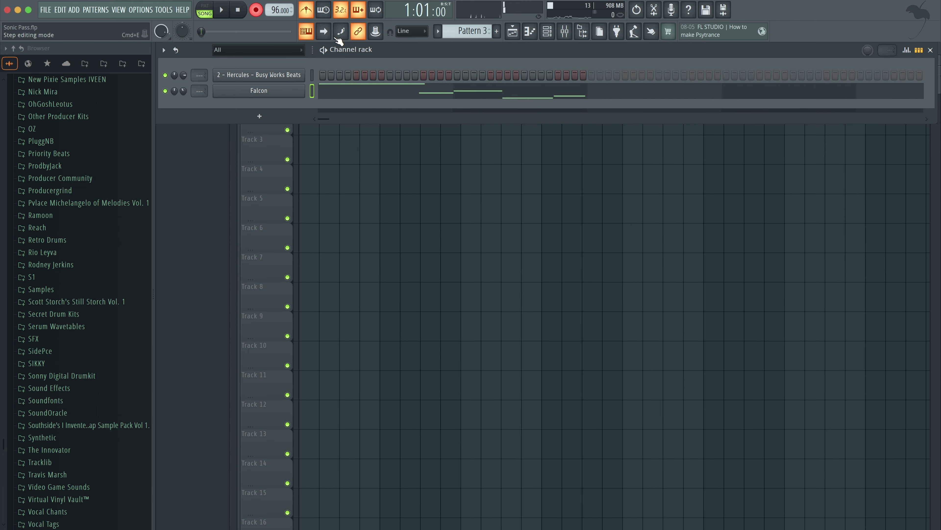
- Add a new Falcon #2 channel and load the Castelvania preset from the Flutish folder
click(268, 116)
click(337, 165)
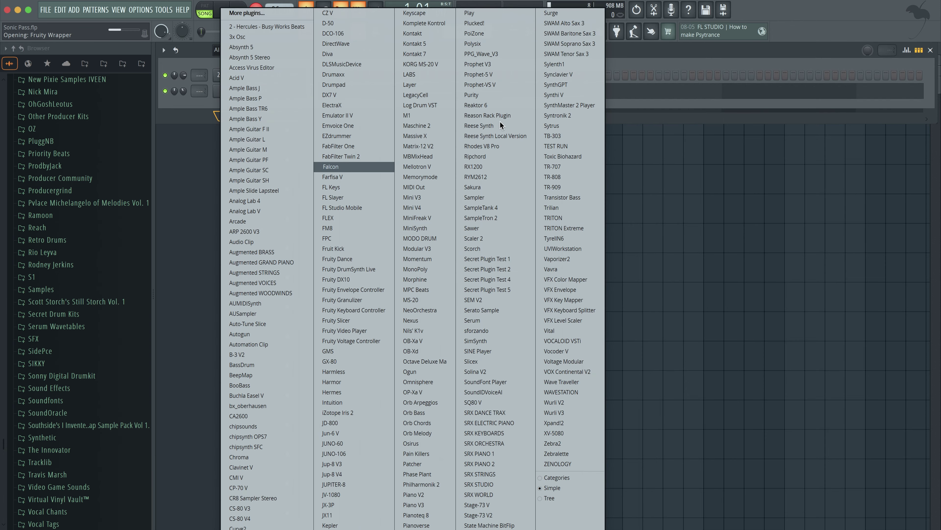
click(235, 144)
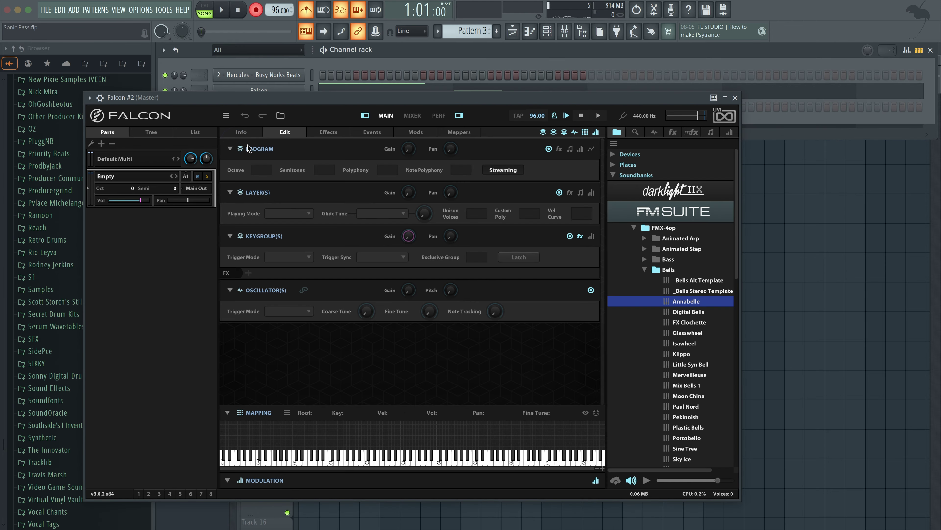
click(644, 269)
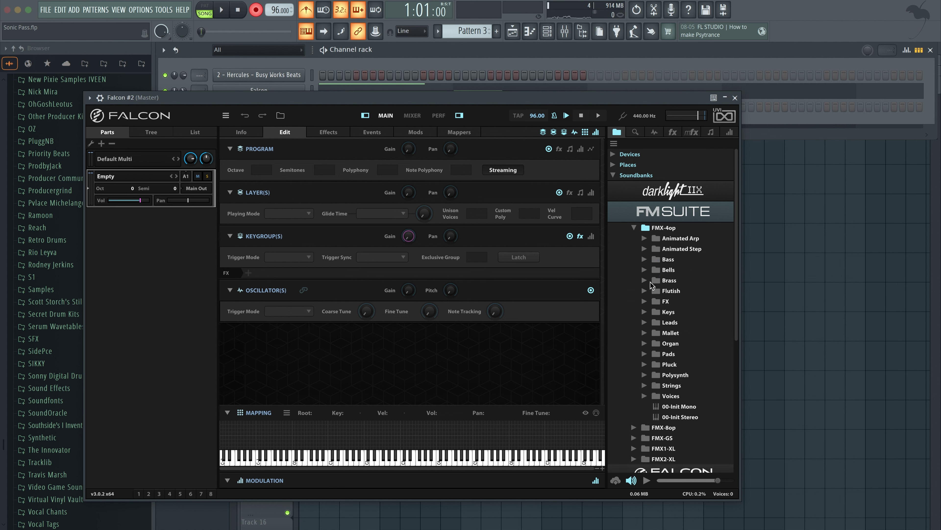
click(644, 291)
double_click(676, 303)
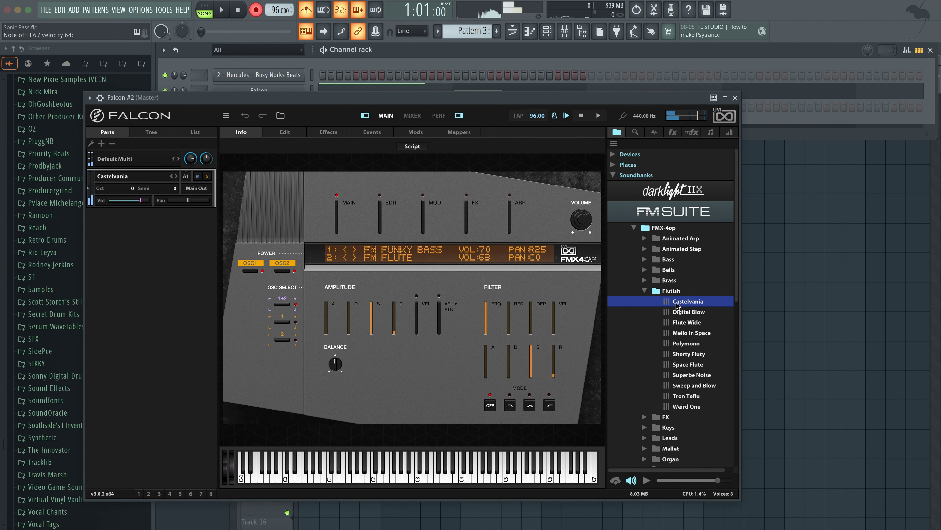
click(644, 222)
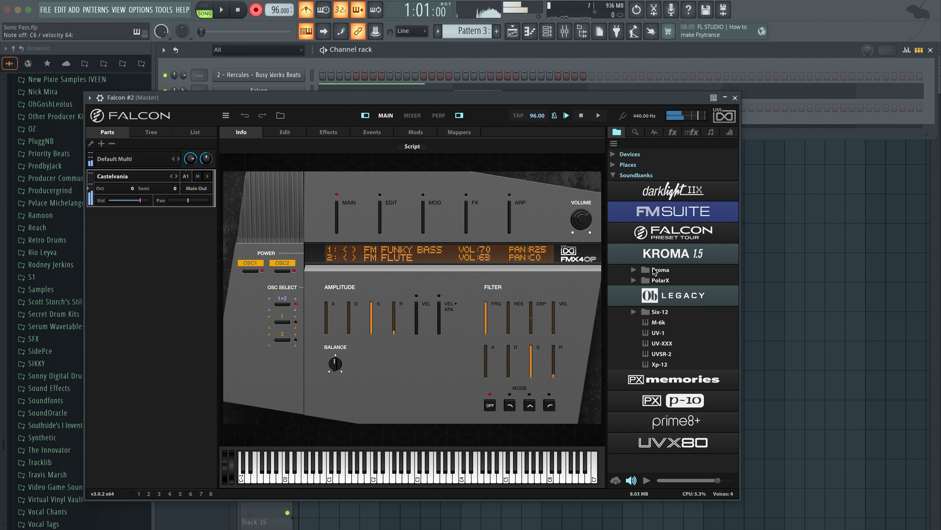
- Set Castelvania's voice mode to Mono, record a take, then stop the song
key(space)
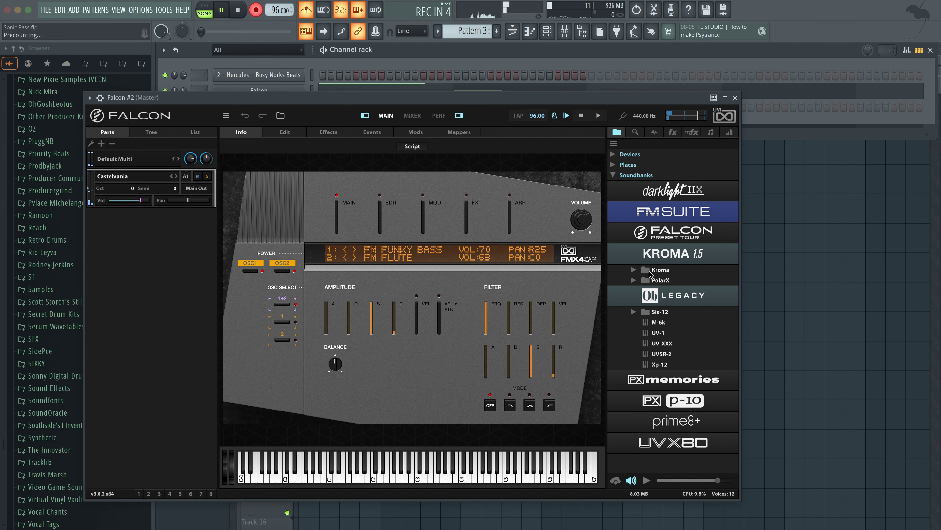
key(space)
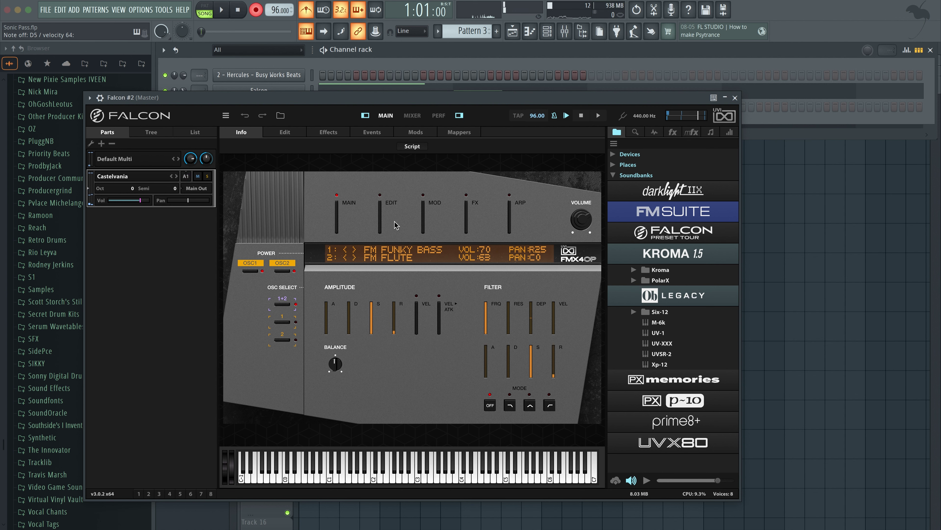
click(381, 223)
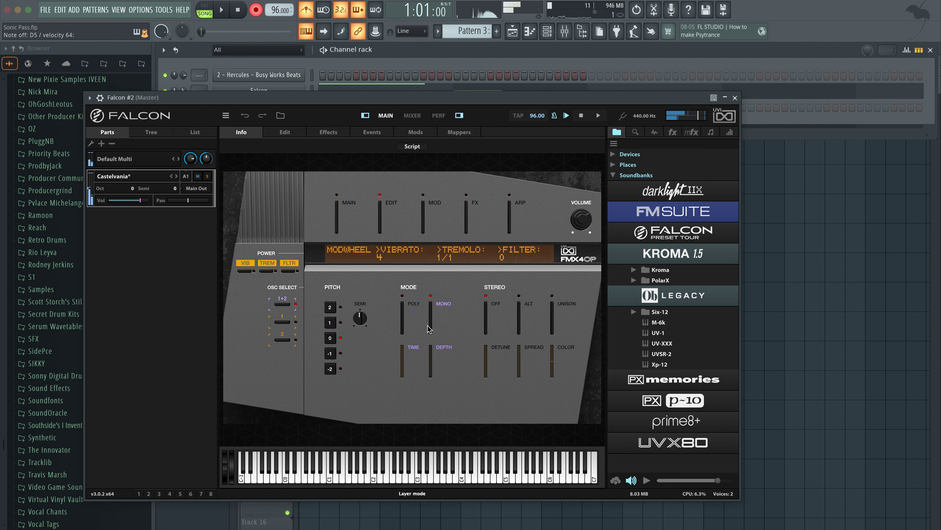
key(space)
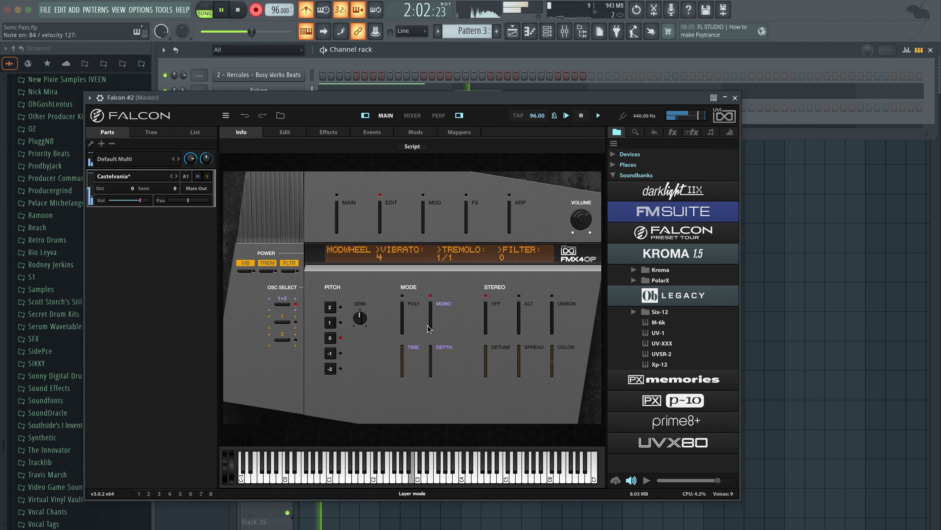
key(space)
key(super+x)
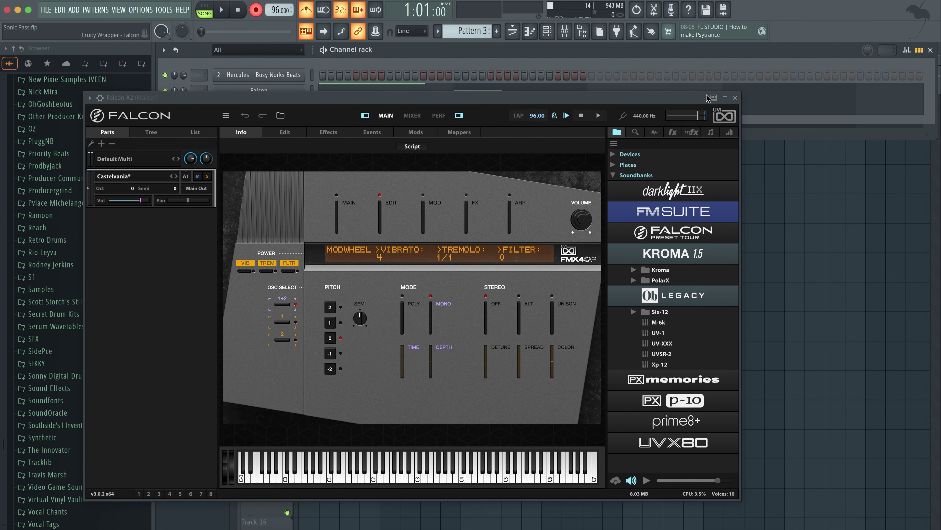
- Cut Falcon #2's notes from the pattern and set its pitch knob range to 6 semitones
click(735, 97)
key(super+x)
click(258, 106)
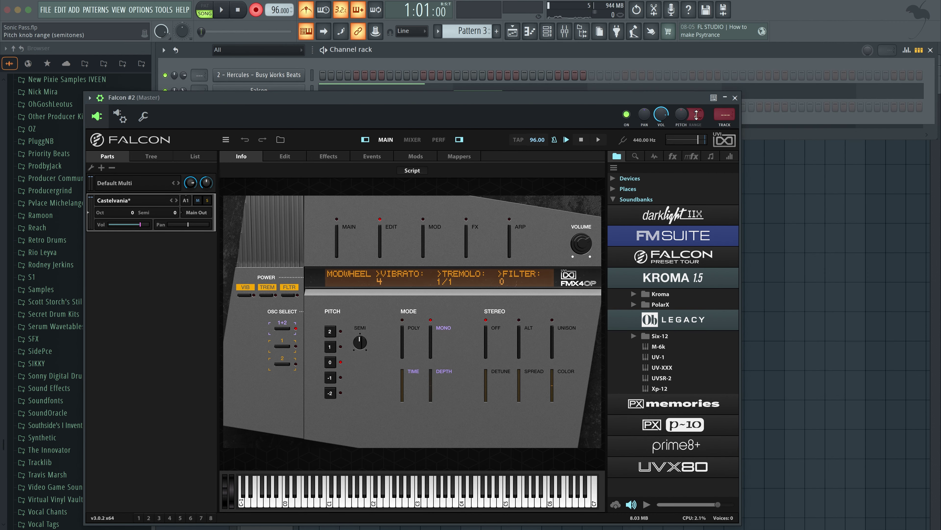
drag(696, 114, 696, 96)
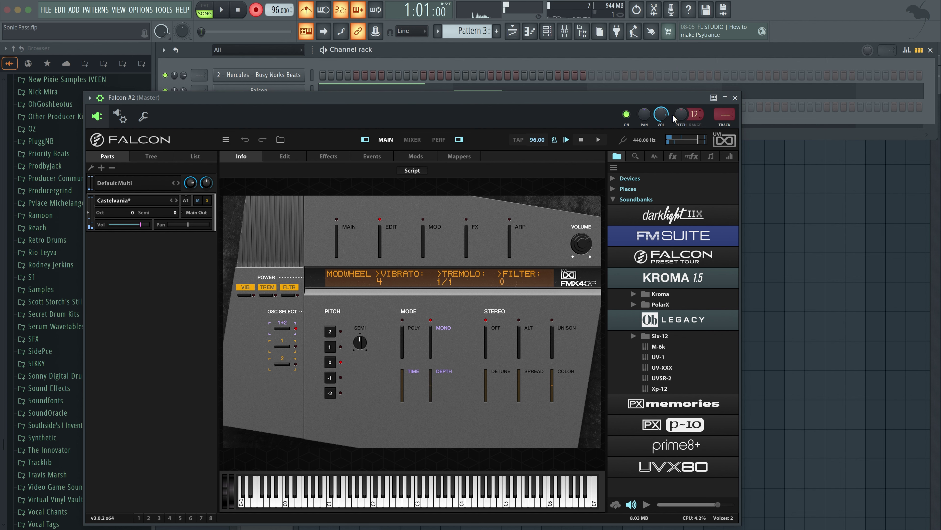
click(735, 98)
- Add a Pattern 3 clip at bar 3 and duplicate the clips across the first bars
key(F5)
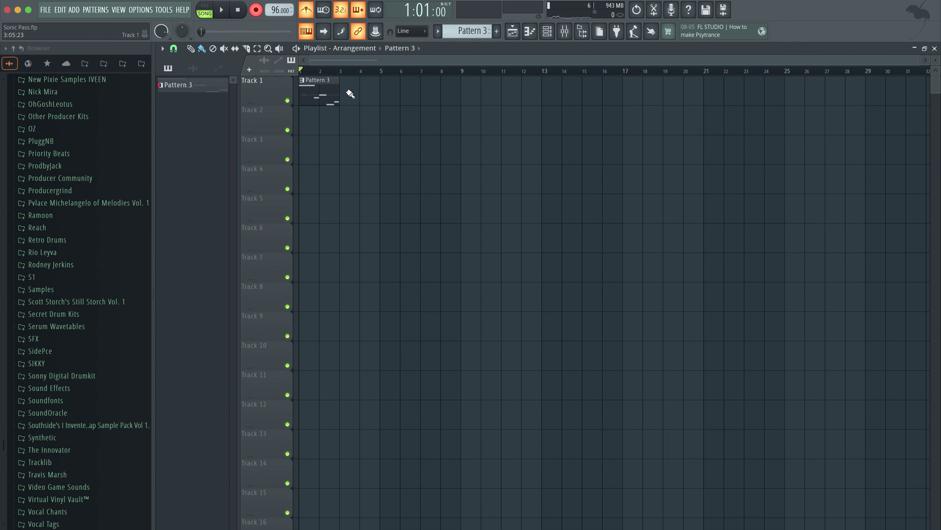
click(351, 93)
super+click(312, 90)
key(super+b)
key(super+b)
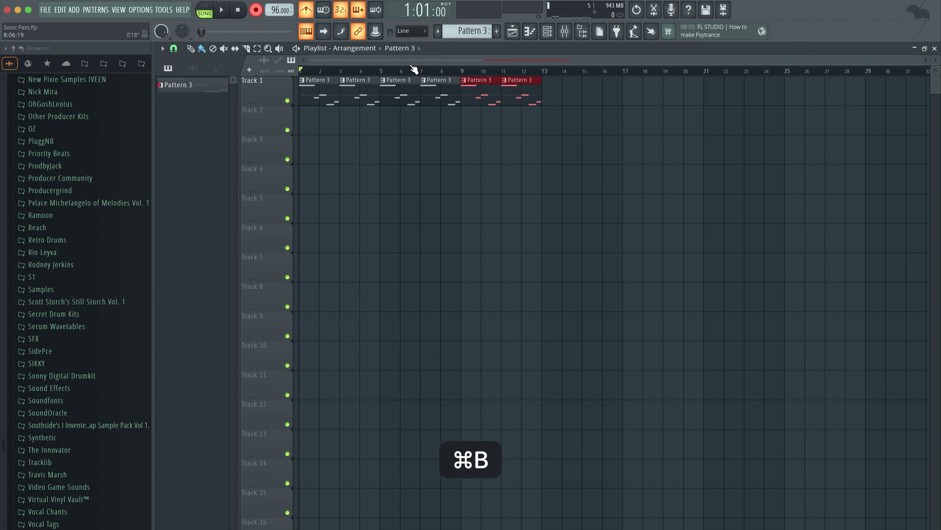
key(space)
- Arm recording and start a count-in take of a new Falcon #2 part in Pattern 4
click(582, 31)
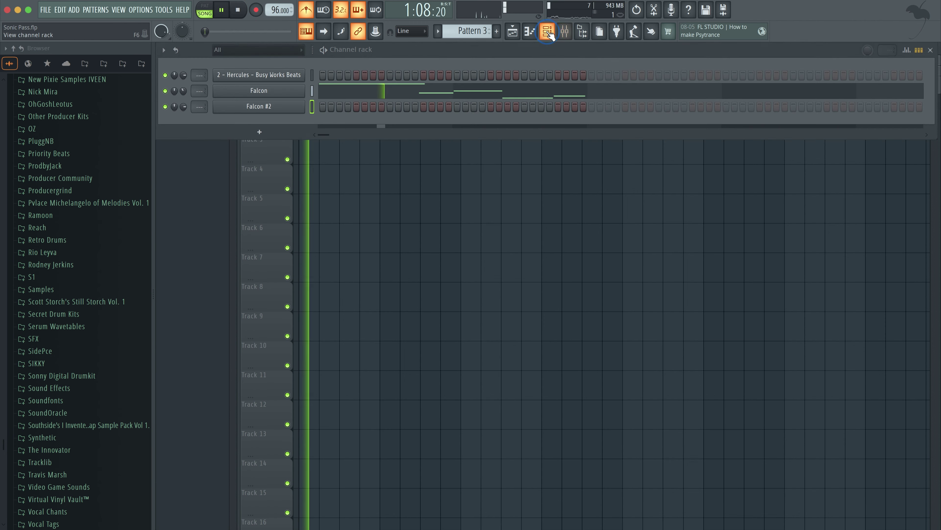
scroll(481, 31, down, 1)
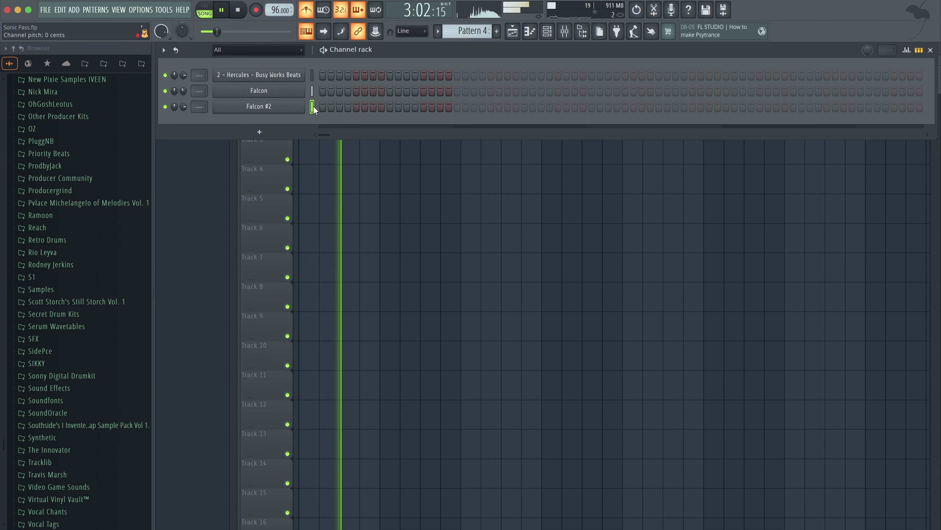
scroll(313, 105, up, 8)
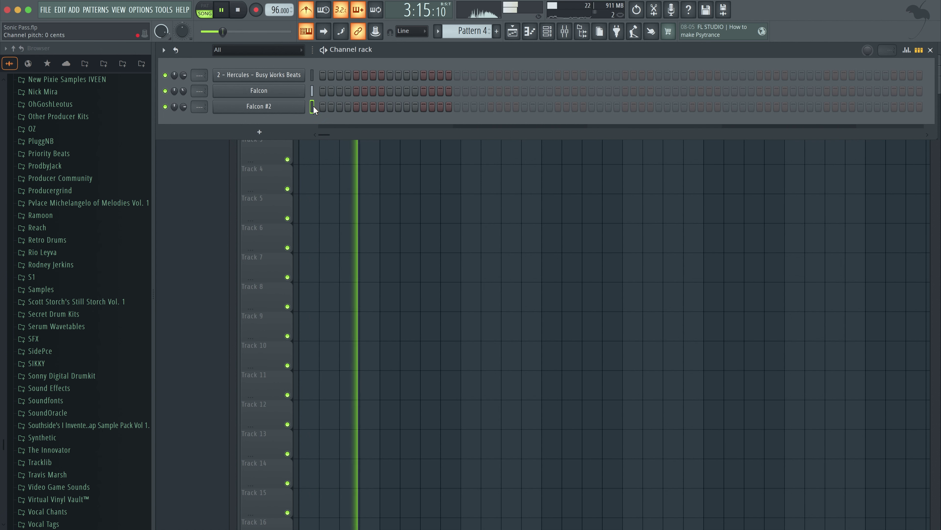
scroll(313, 106, up, 3)
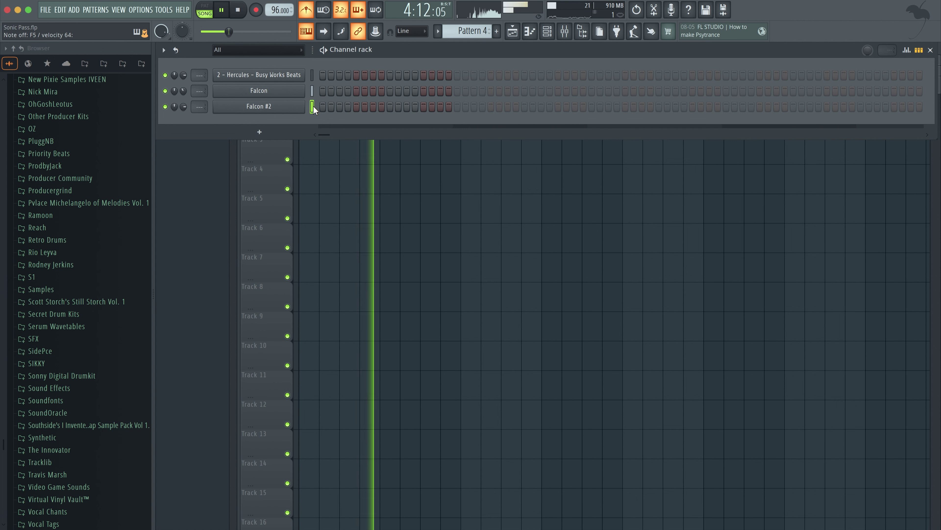
scroll(314, 106, up, 3)
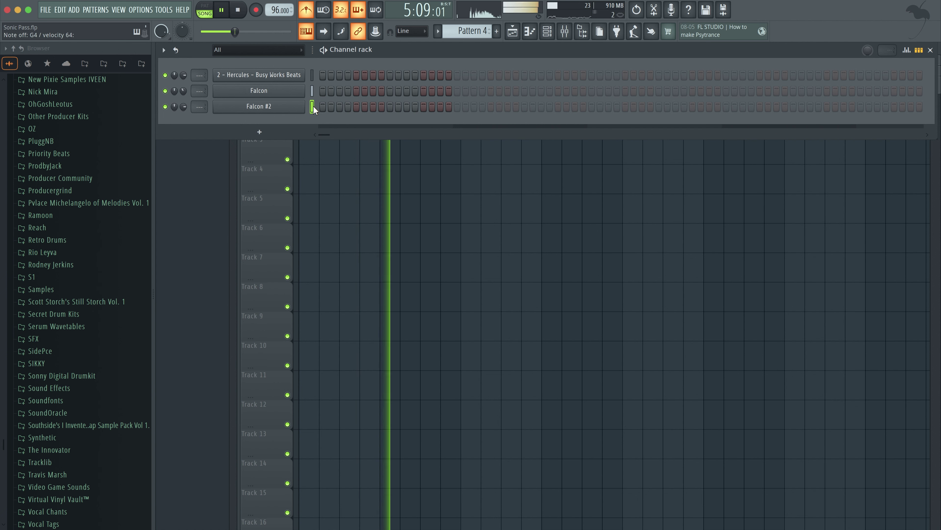
key(space)
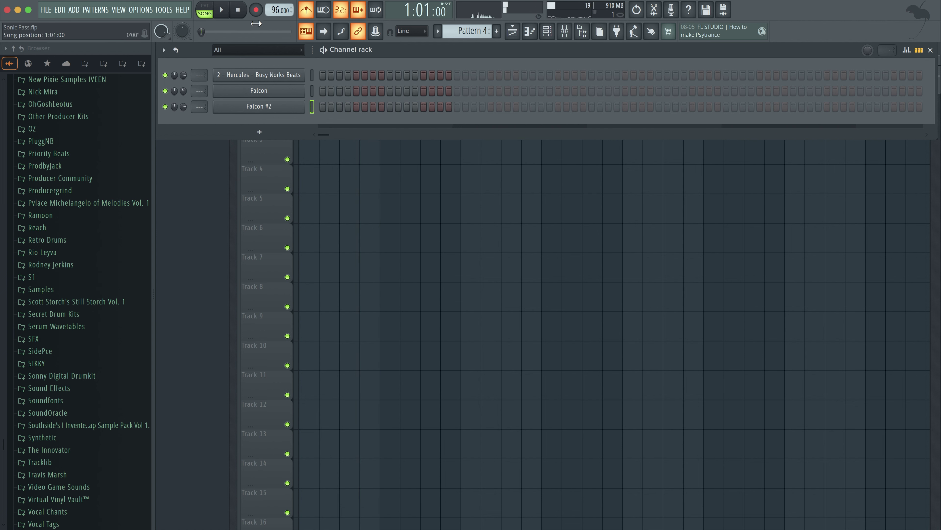
key(space)
key(F6)
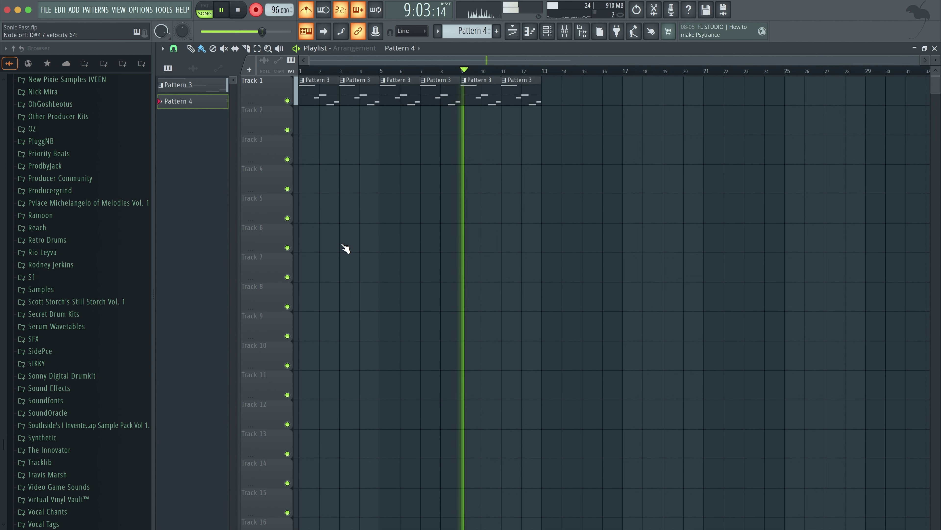
- Stop recording, review Pattern 4 in the piano roll, and save the project
key(space)
click(430, 119)
double_click(430, 120)
drag(491, 220, 479, 211)
right_click(479, 212)
key(super+s)
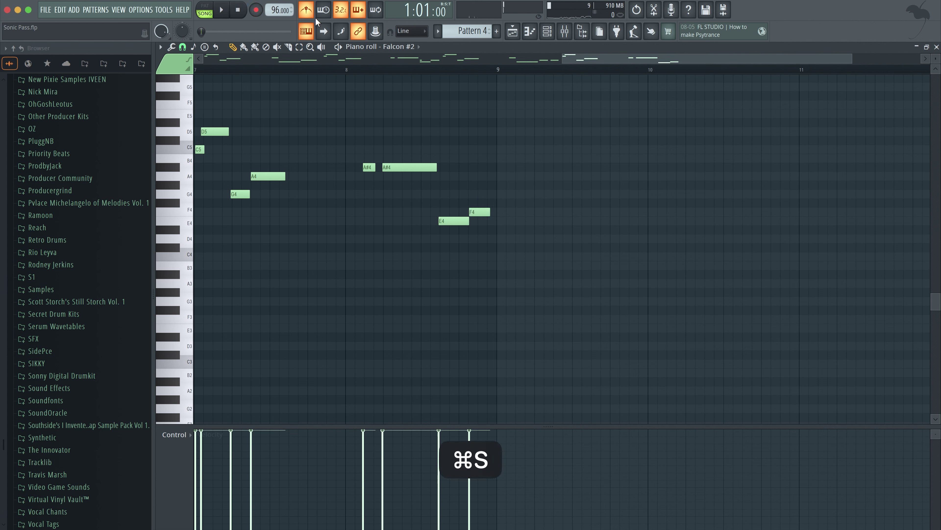
- Record additional Falcon notes at the start of Pattern 3 with a count-in
click(547, 31)
key(space)
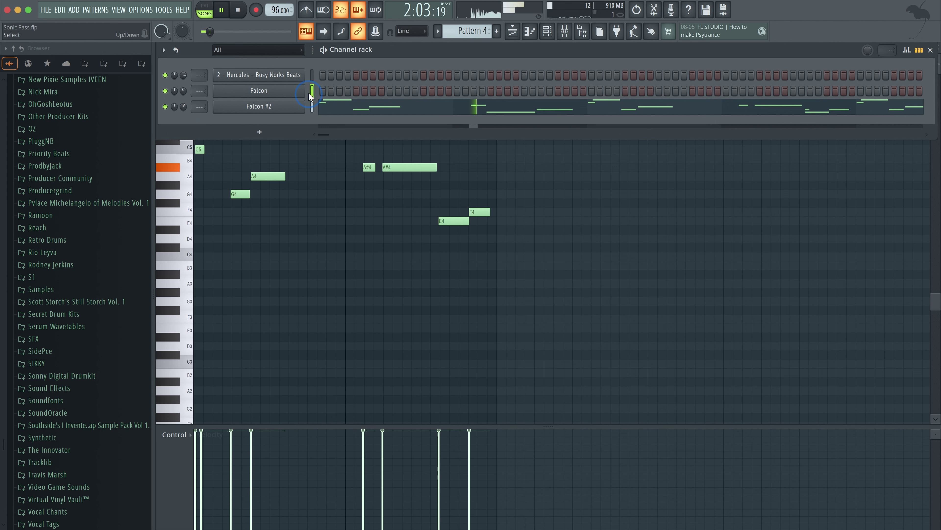
scroll(463, 36, up, 2)
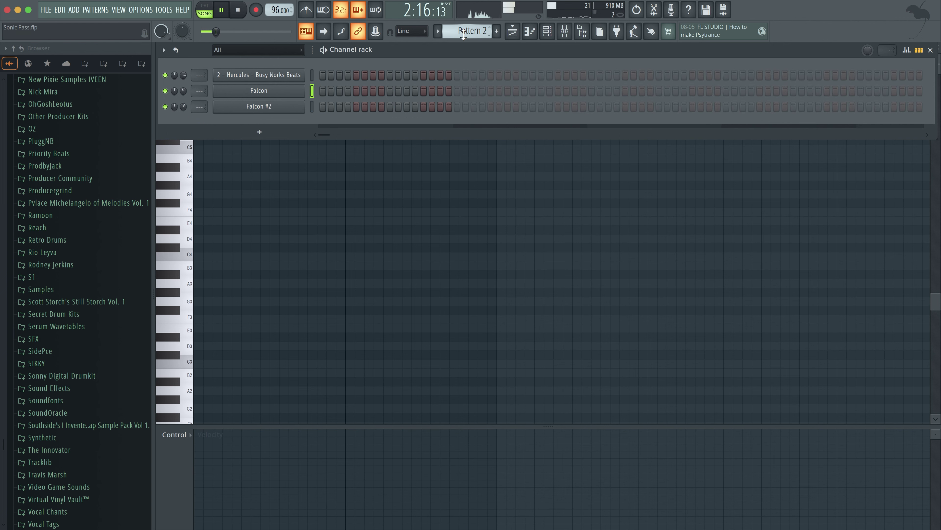
scroll(464, 35, down, 1)
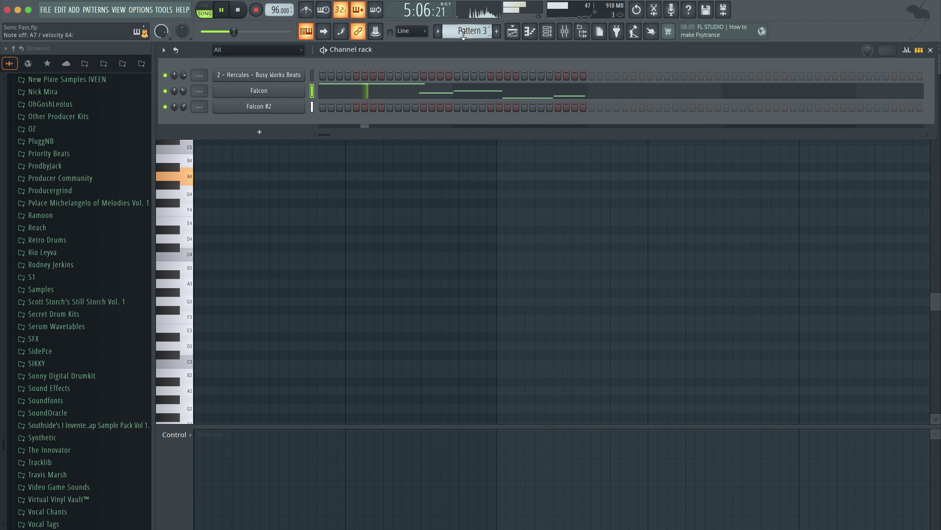
key(space)
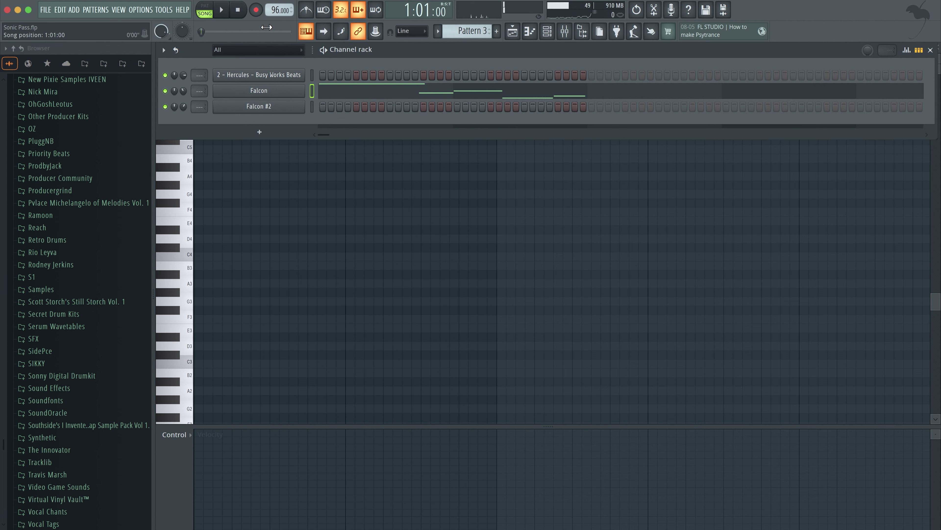
click(261, 12)
key(space)
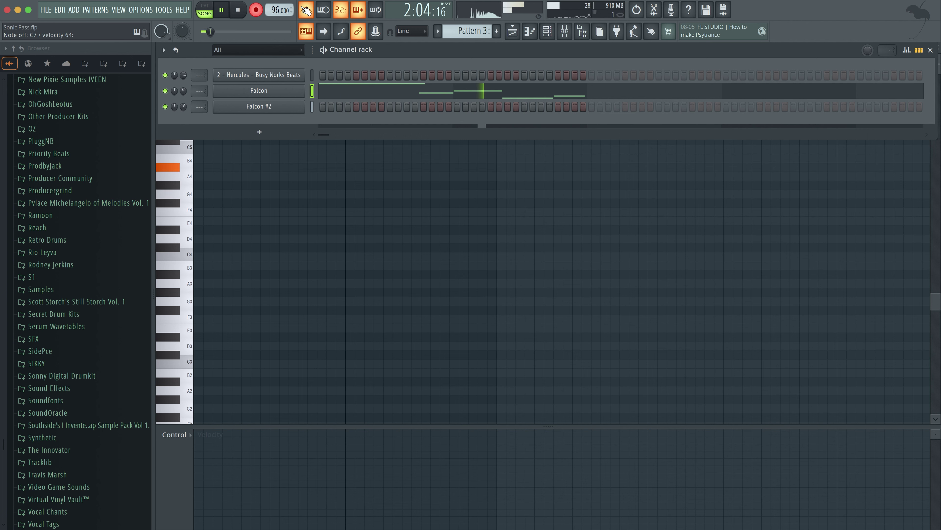
key(space)
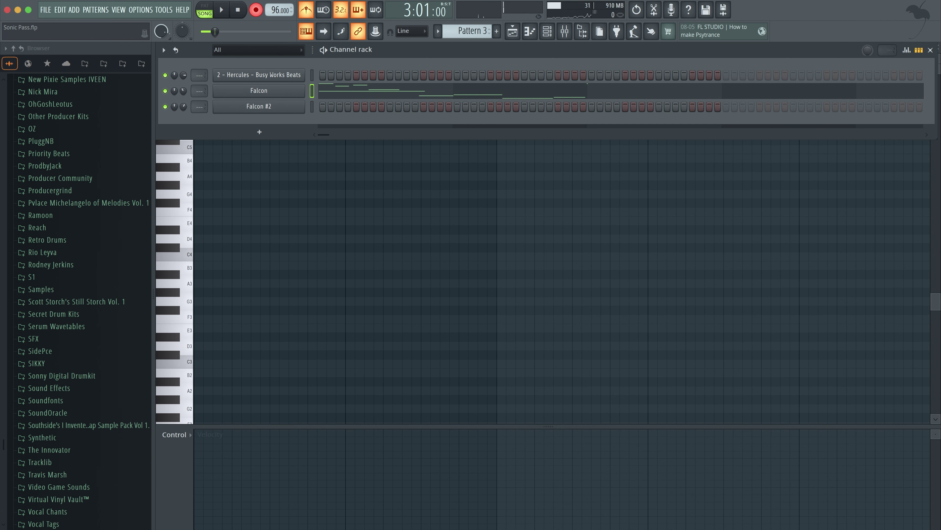
key(space)
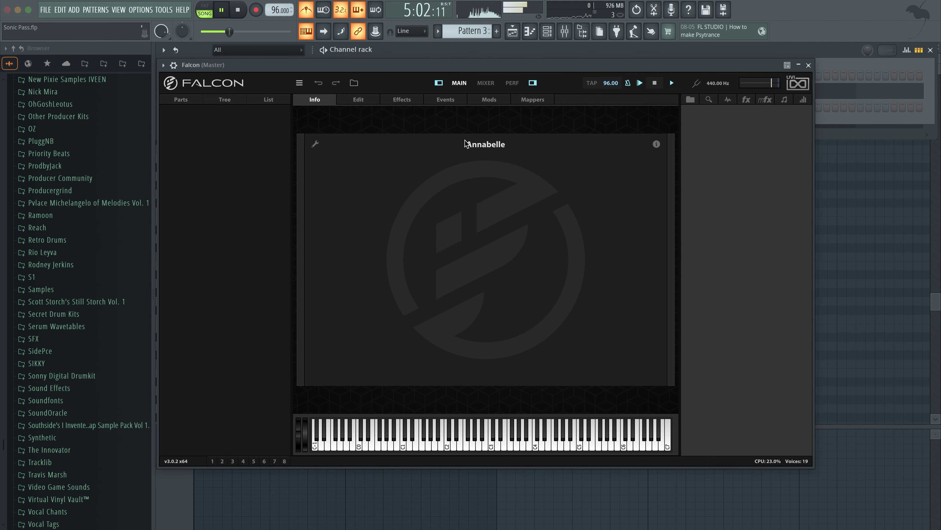
- Load Digital Bells into Falcon, turn off the metronome, and switch to Pattern 5
double_click(758, 280)
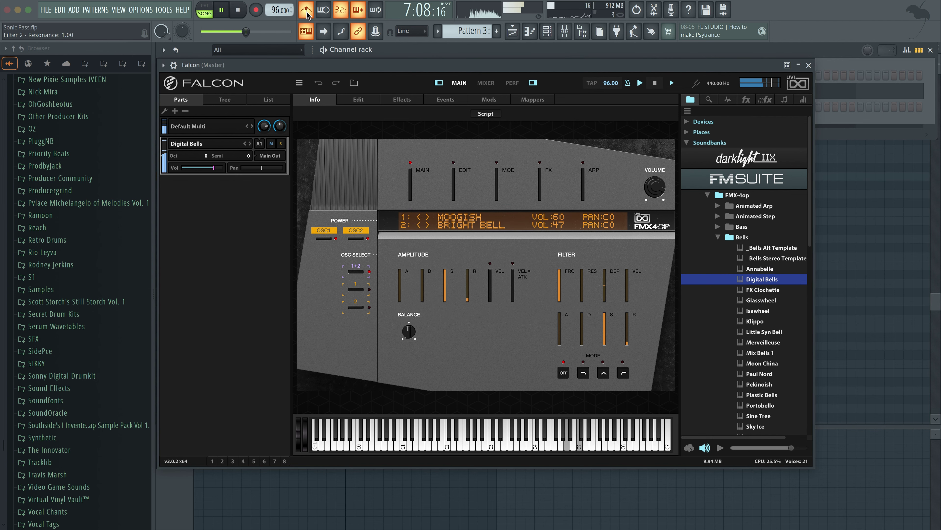
click(809, 66)
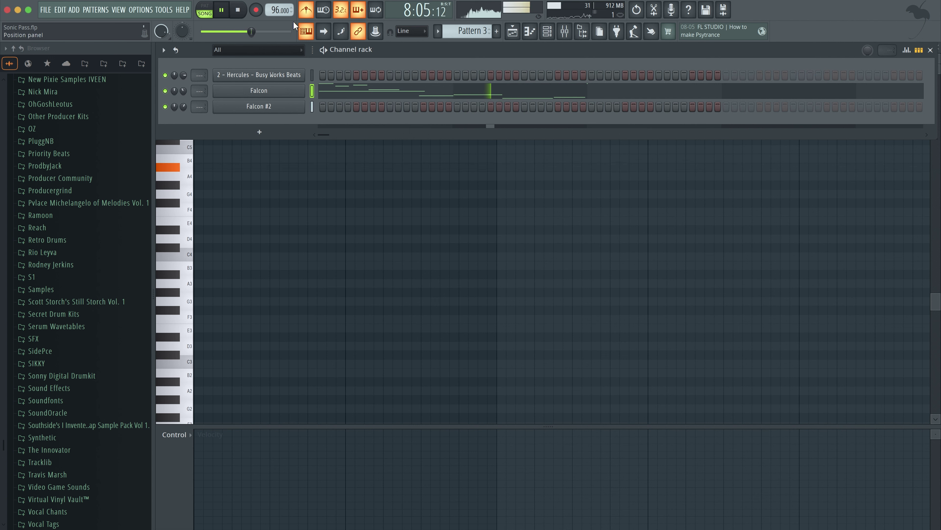
click(306, 10)
key(space)
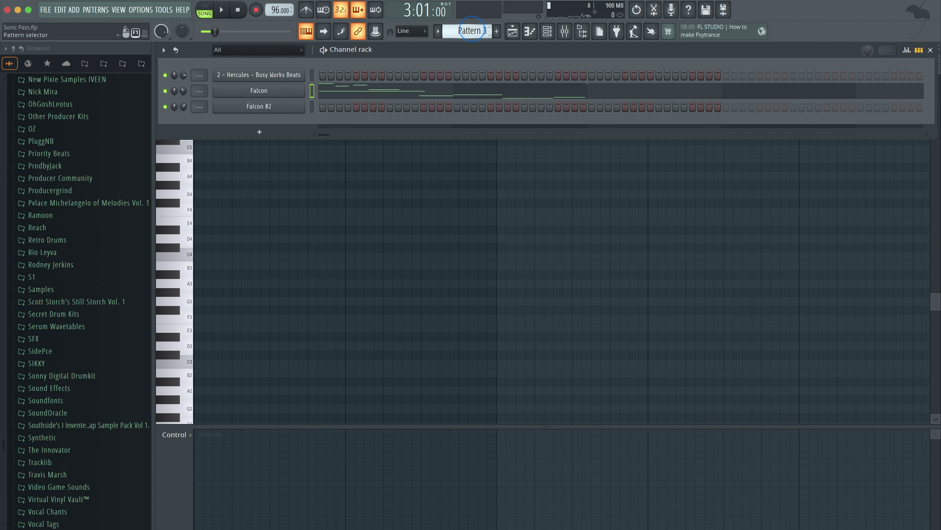
drag(470, 32, 471, 29)
scroll(472, 28, down, 1)
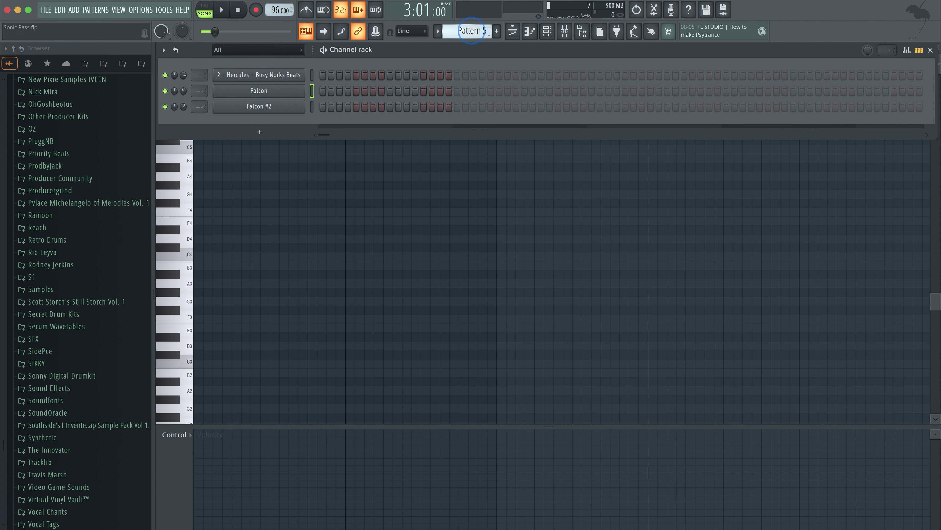
click(141, 9)
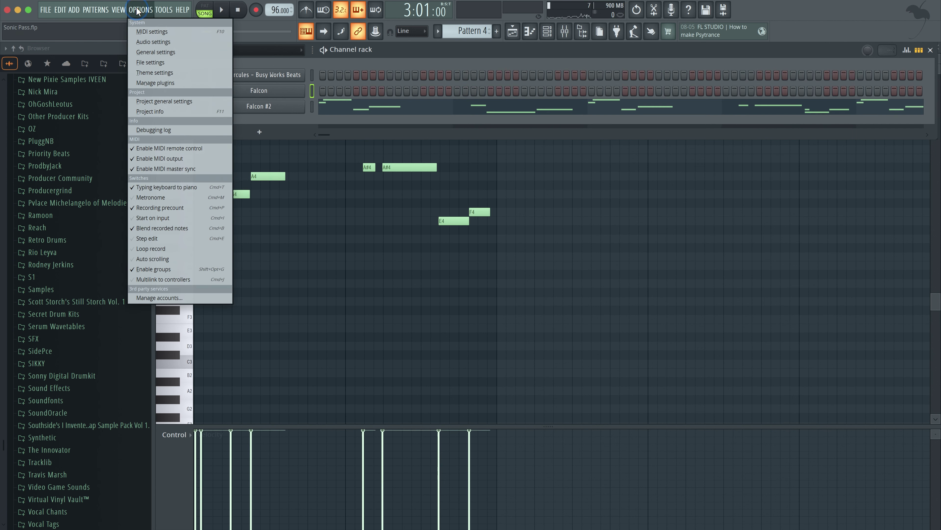
click(152, 30)
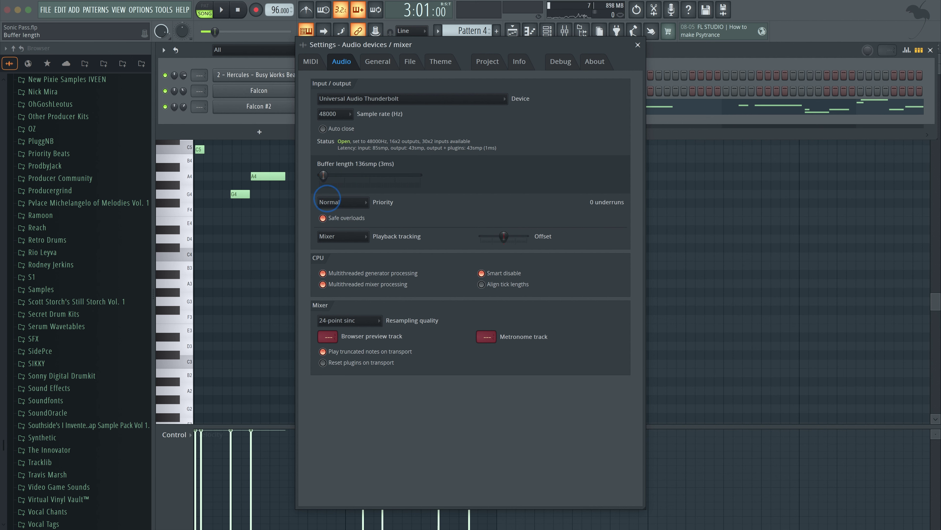
click(638, 46)
key(space)
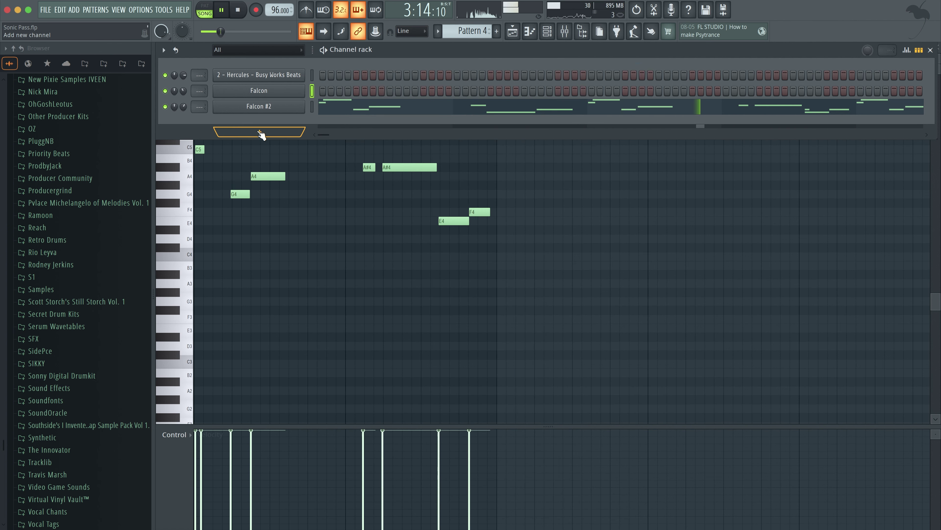
- Add a Falcon #3 channel and load the Kroma Pads preset Analog Beauty
click(274, 130)
click(339, 168)
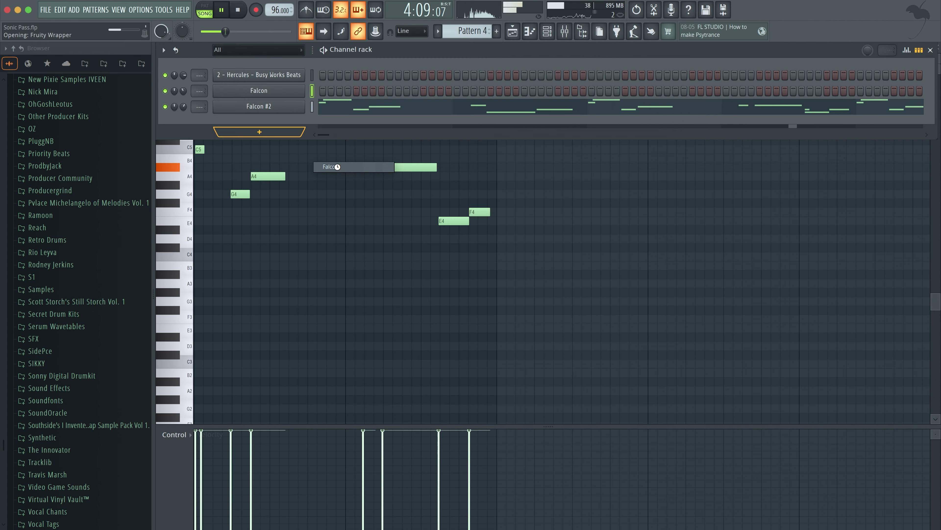
click(249, 158)
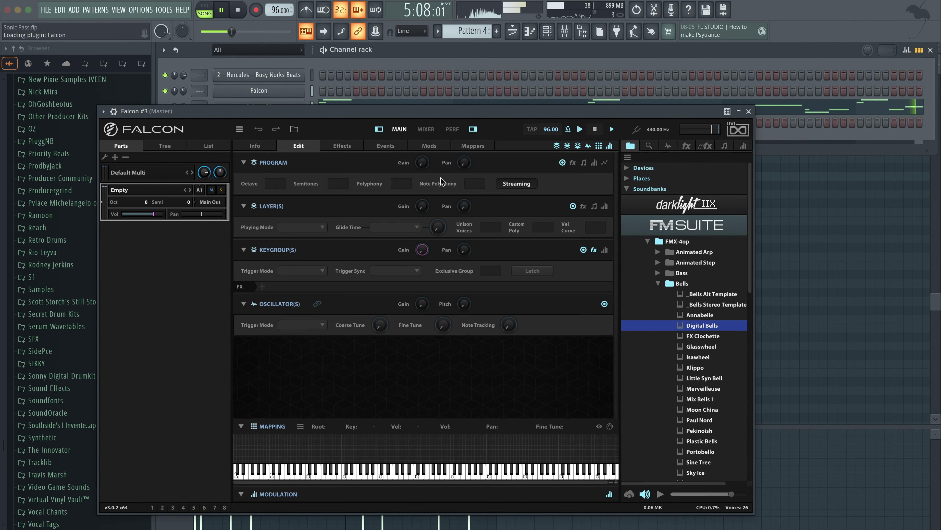
click(653, 283)
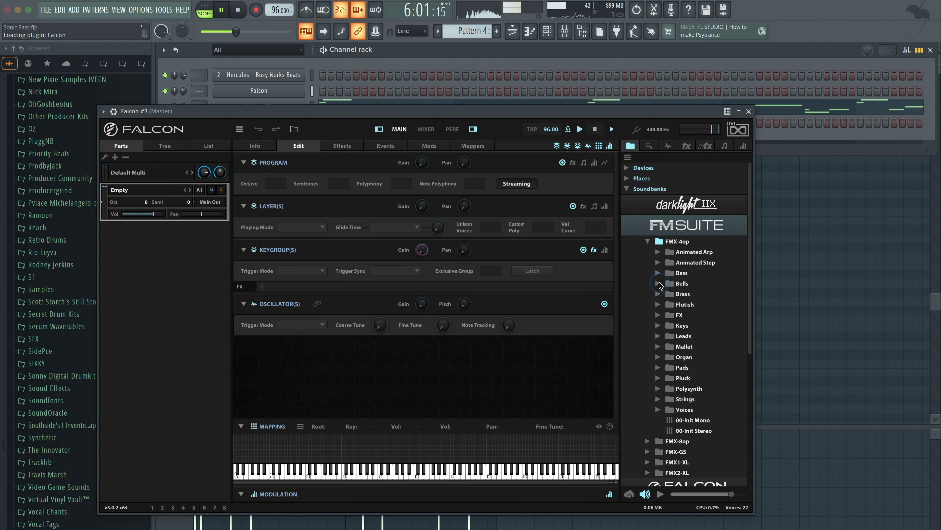
click(660, 232)
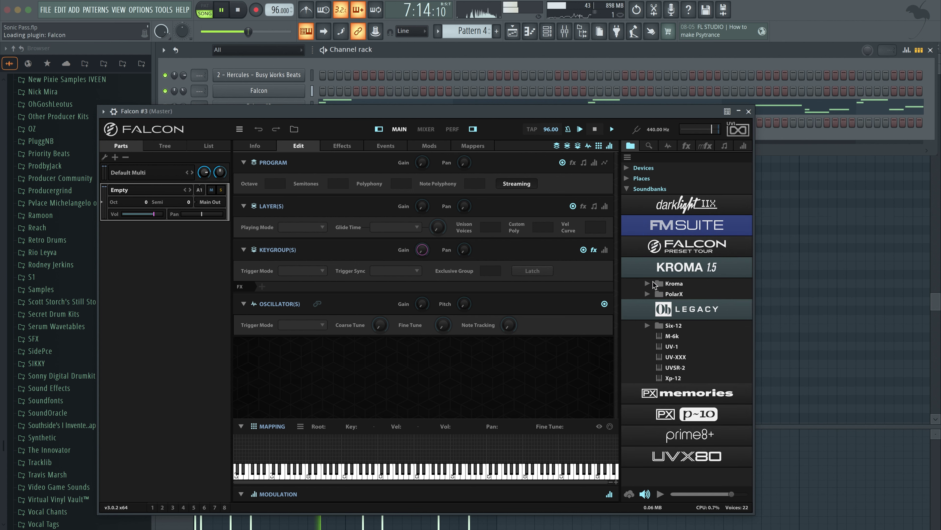
click(673, 284)
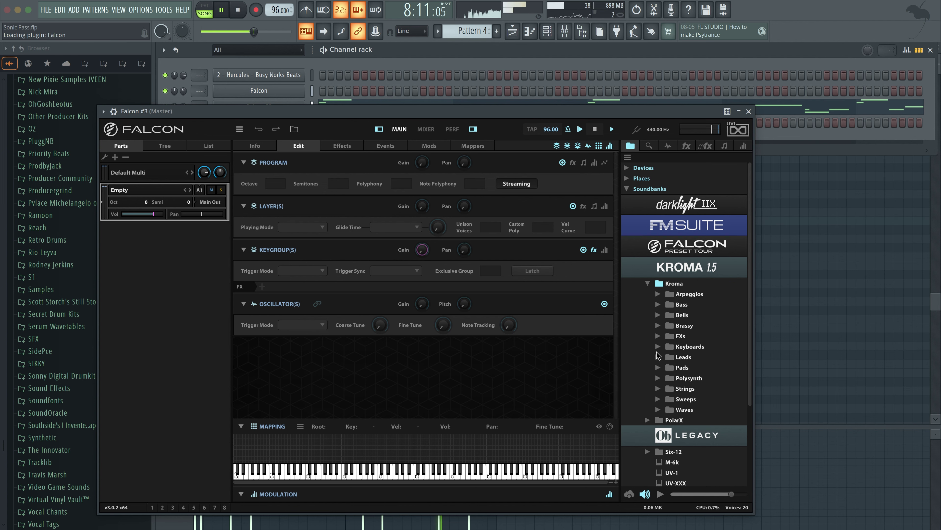
click(657, 367)
double_click(706, 378)
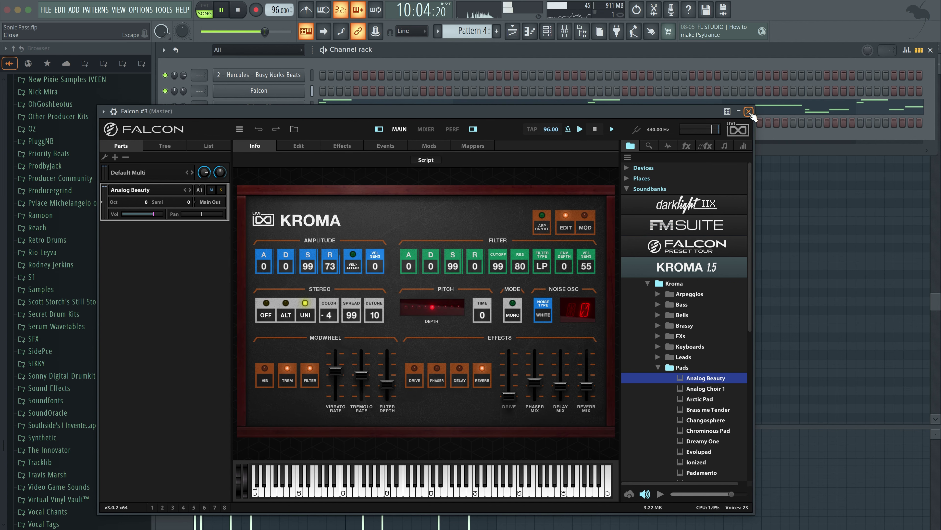
click(749, 111)
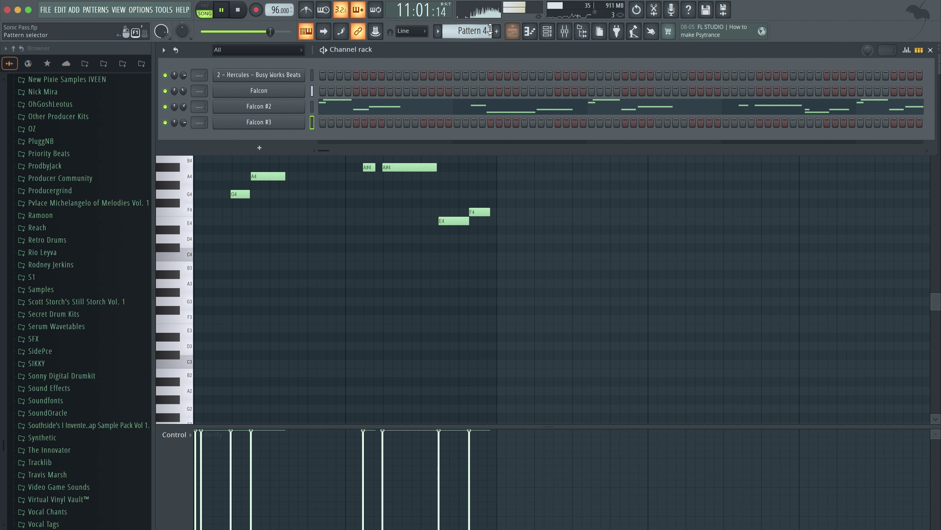
- Delete the two extra Pattern 3 clips from Track 1 in the Playlist
click(516, 32)
super+click(408, 123)
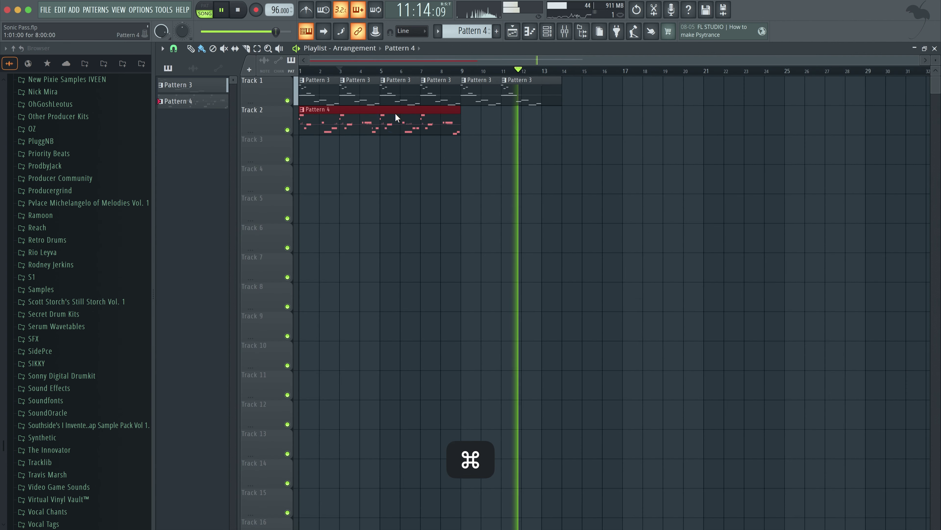
key(space)
right_click(489, 94)
right_click(526, 95)
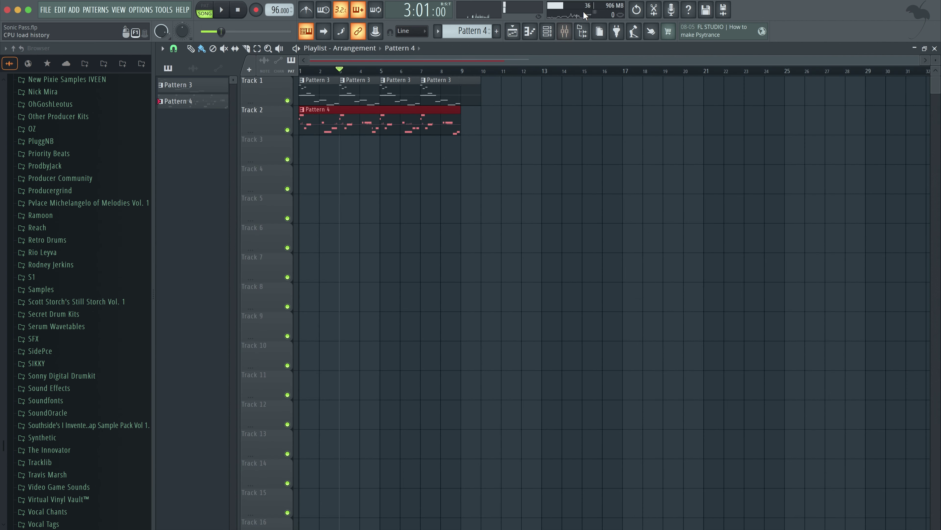
- Raise the audio buffer length to 840 samples (18 ms) in the audio settings
click(140, 10)
click(156, 47)
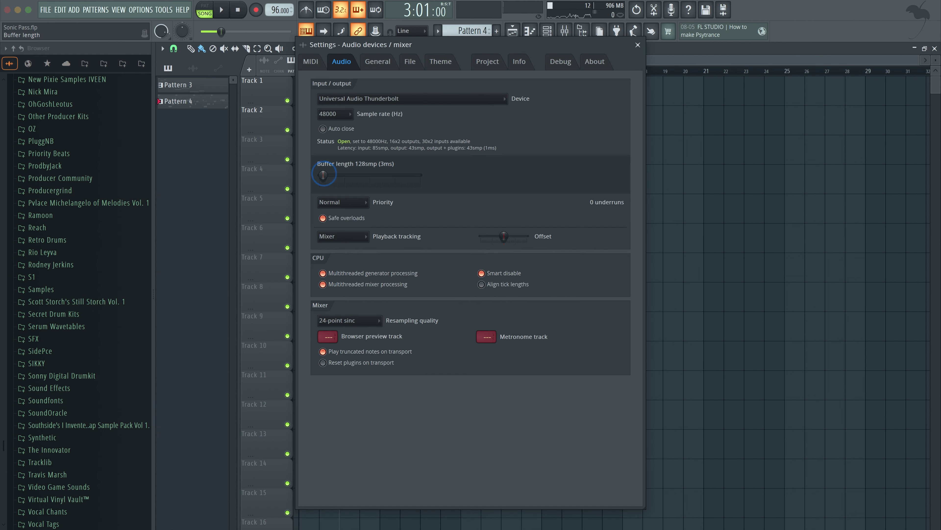
click(638, 45)
- Shorten Track 1's last Pattern 3 clip to end at bar 9 and return to bar 1
click(549, 103)
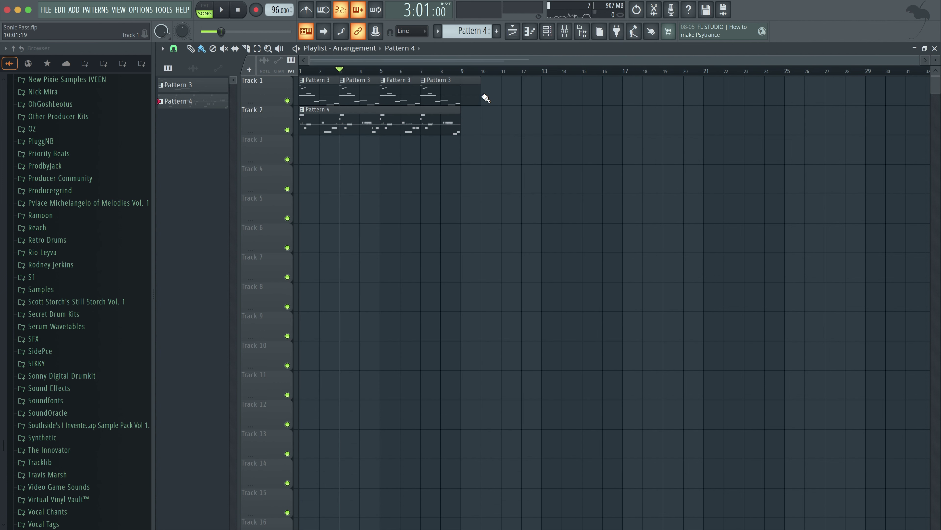
drag(481, 97, 463, 95)
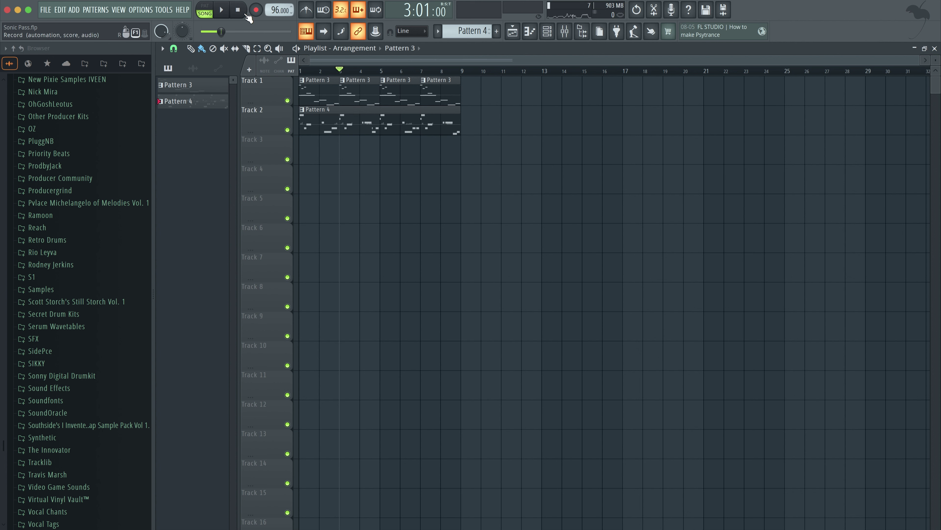
click(239, 11)
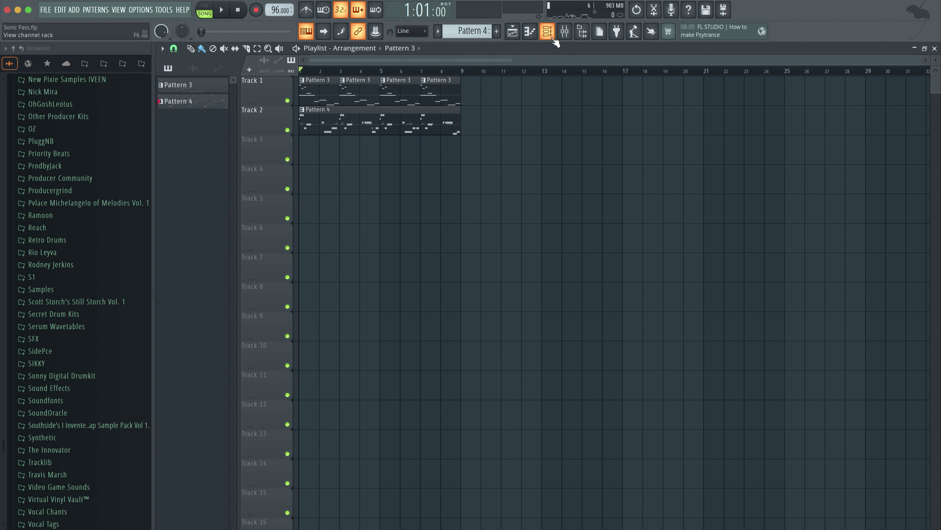
- Switch to a new empty Pattern 5 and save the project
click(548, 31)
click(489, 33)
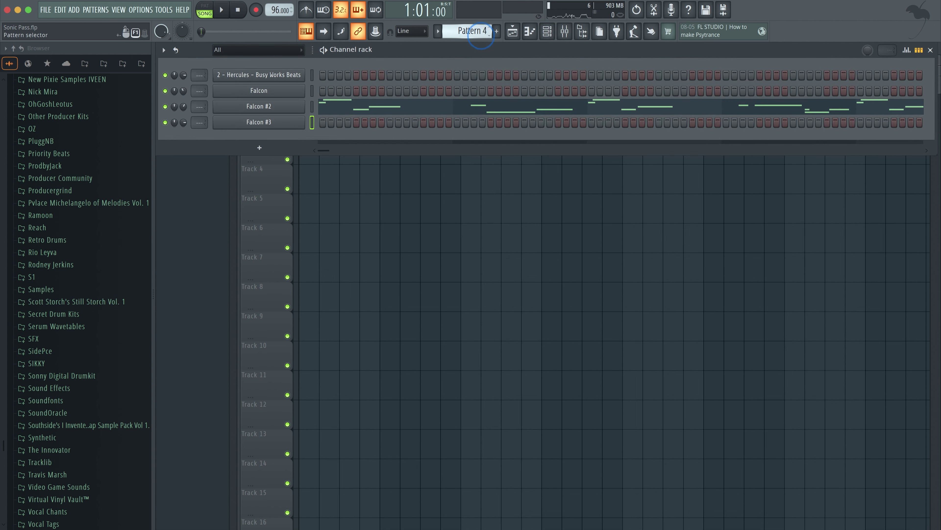
drag(481, 39, 481, 33)
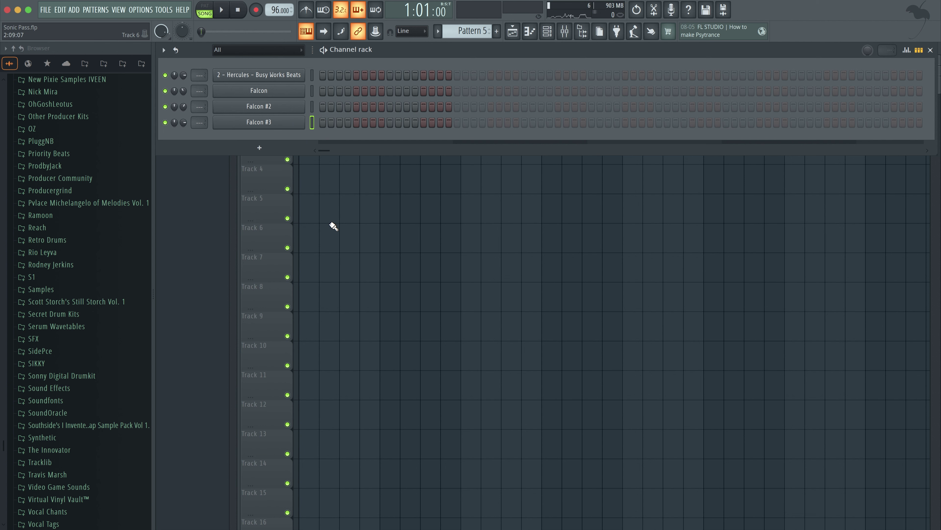
key(super+s)
- Check the Falcon #3 window, then play the arrangement from the start in the Playlist
click(295, 119)
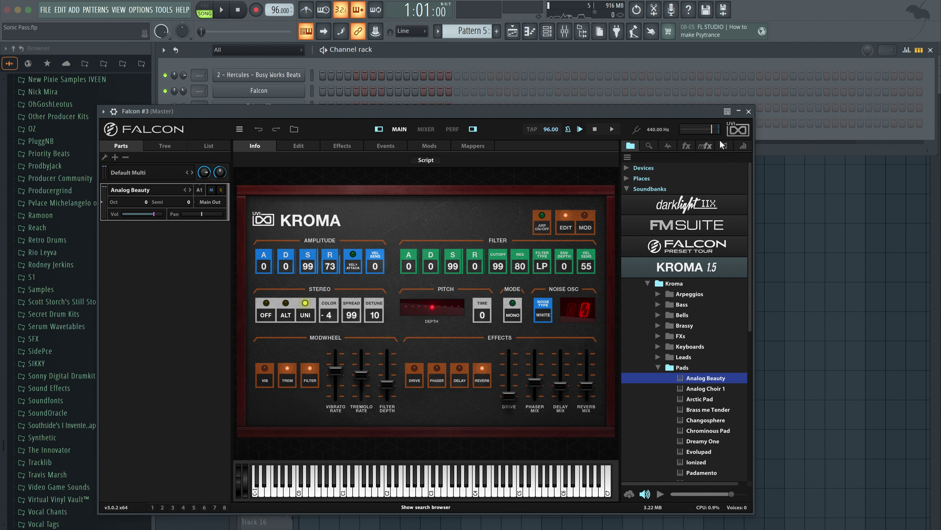
click(749, 112)
right_click(616, 211)
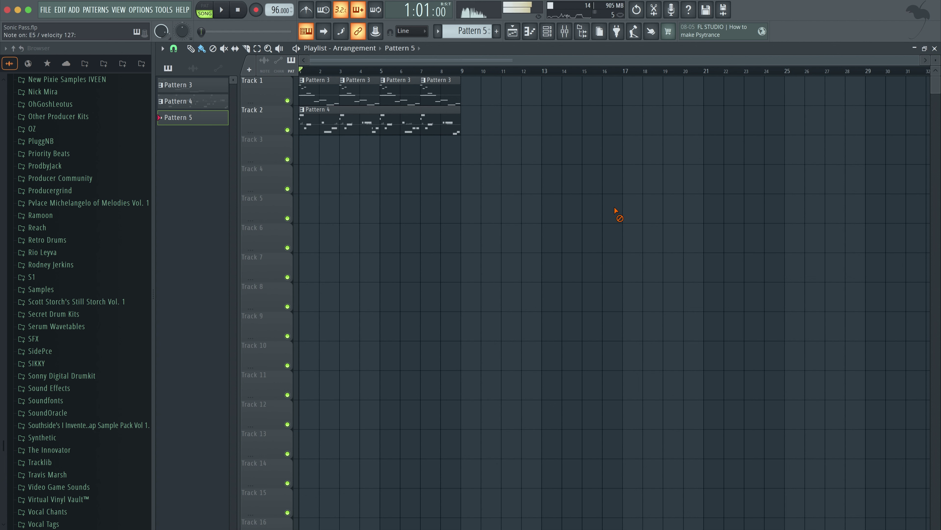
key(space)
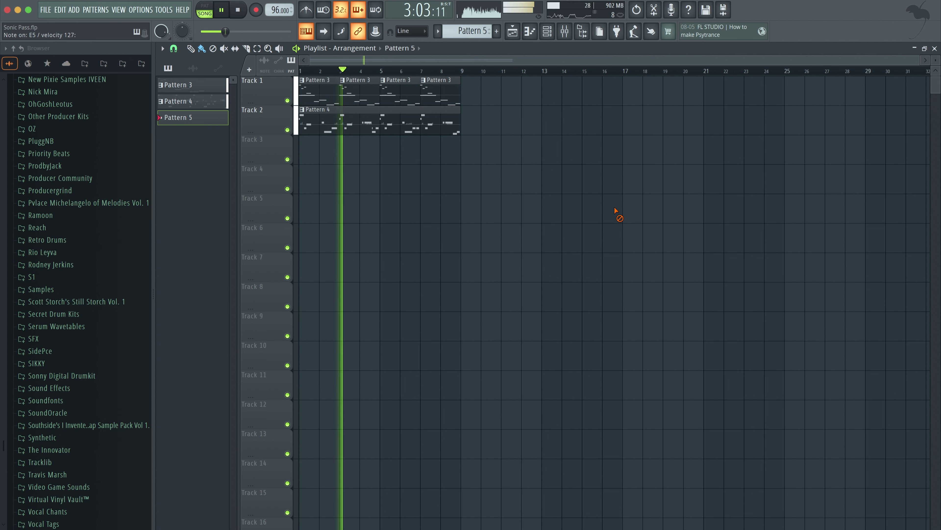
- Record the Falcon #3 pad chords into Pattern 5 on Track 3 through bar 8
key(space)
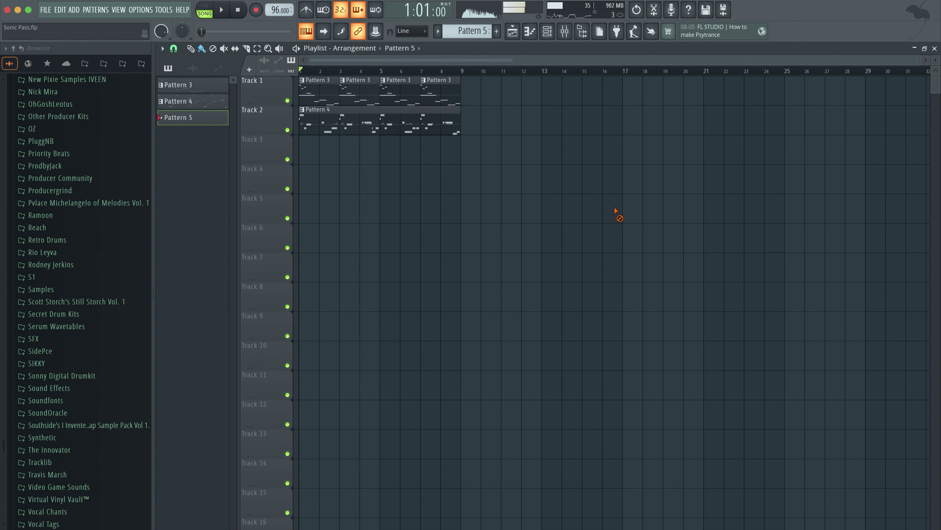
click(255, 10)
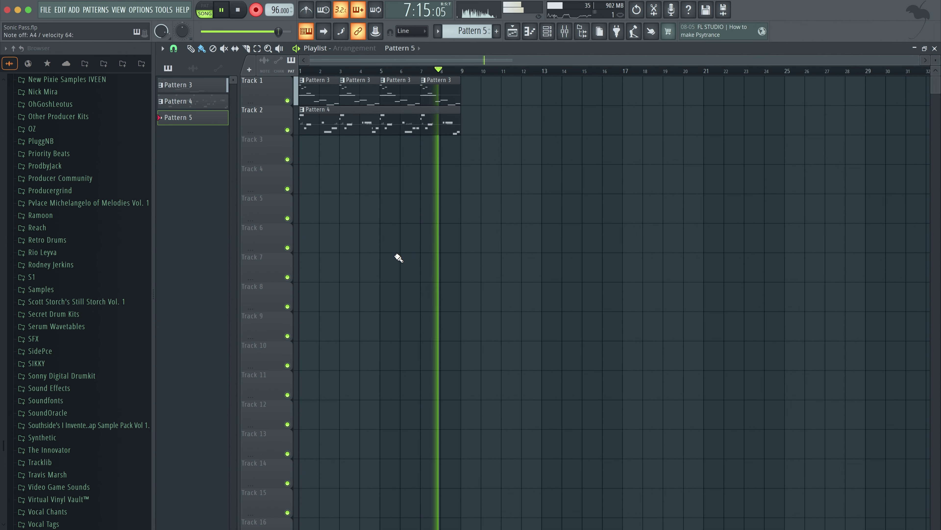
key(space)
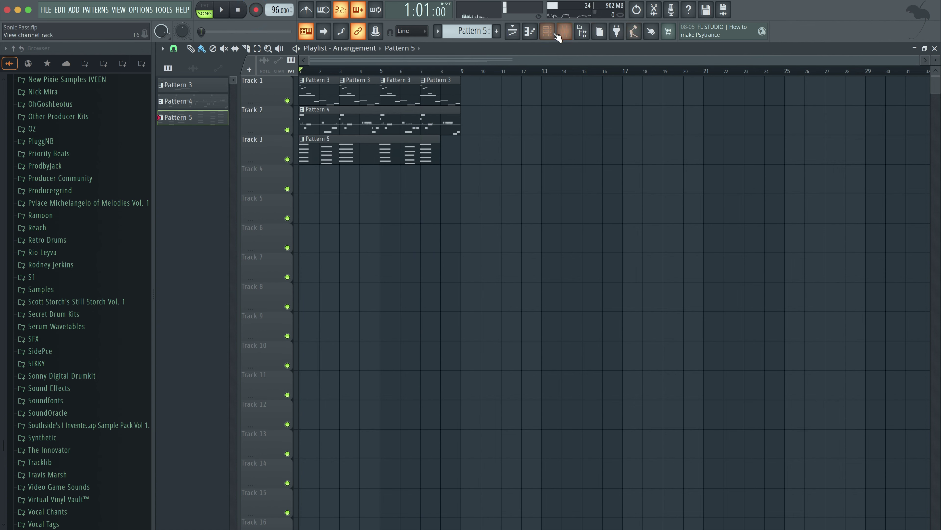
- Show the channel rack on Pattern 6 and play the song twice to audition it
click(547, 31)
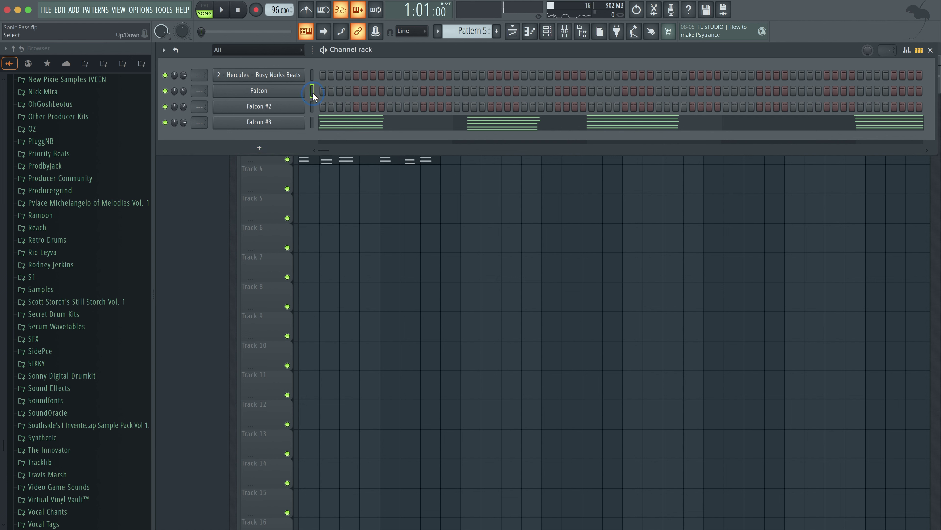
key(space)
scroll(476, 31, up, 1)
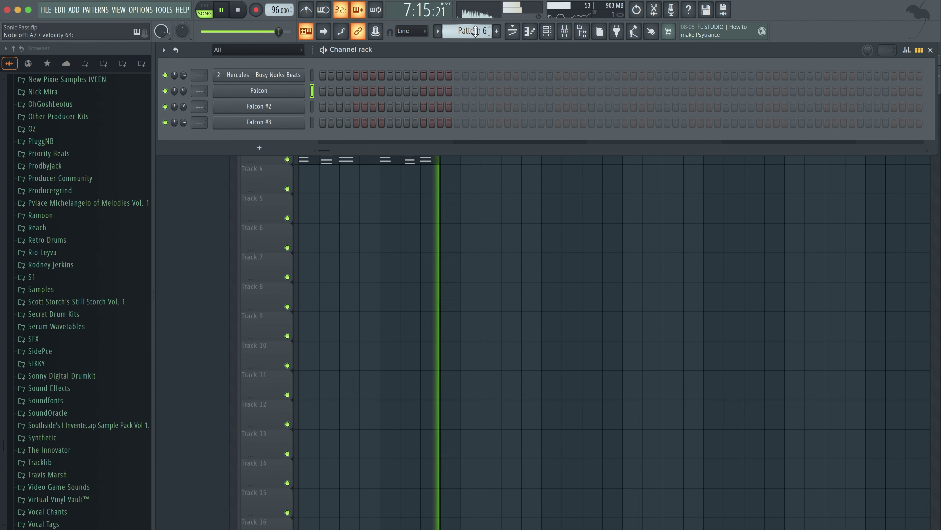
key(space)
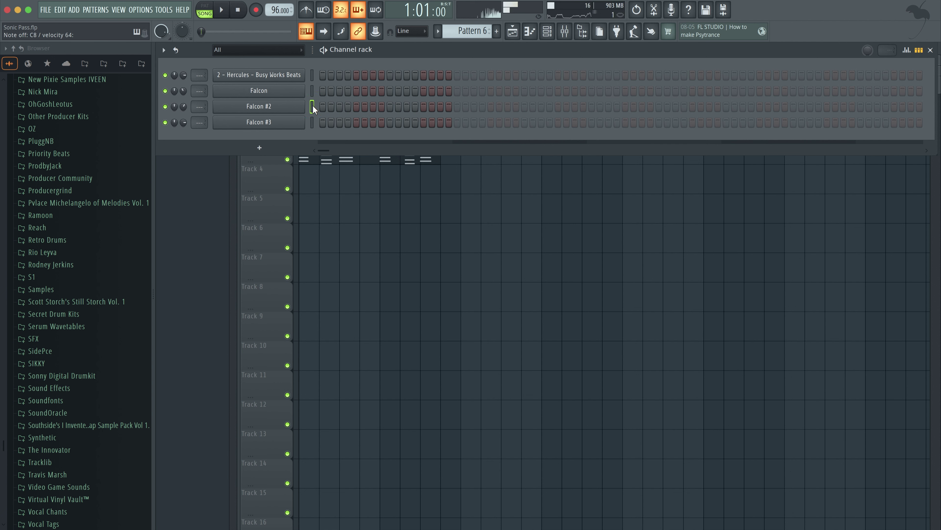
key(space)
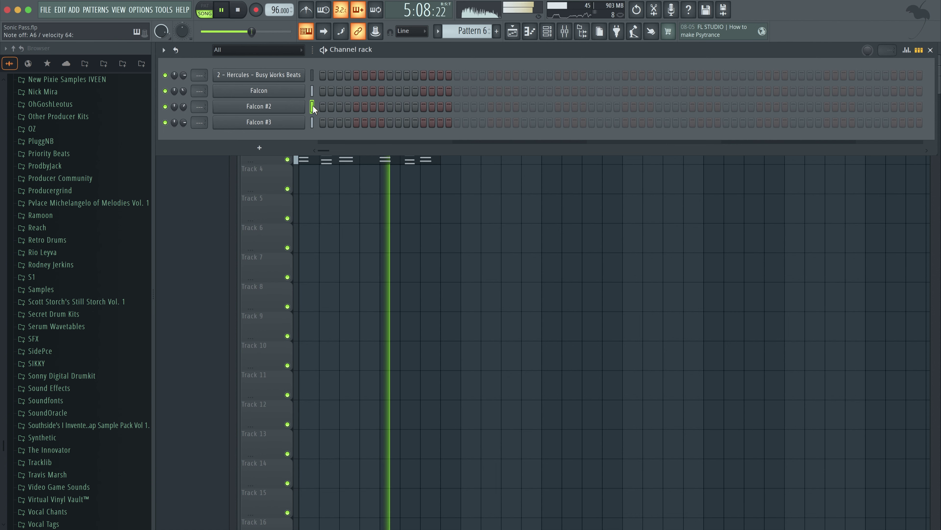
key(space)
- Add a new Falcon #4 instrument and collapse the Bells and Pads browser folders
click(269, 150)
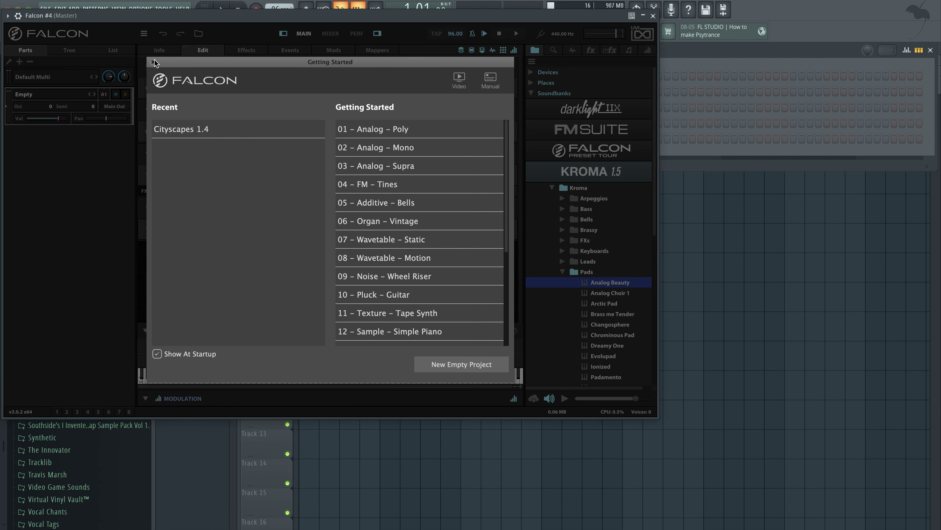
click(153, 61)
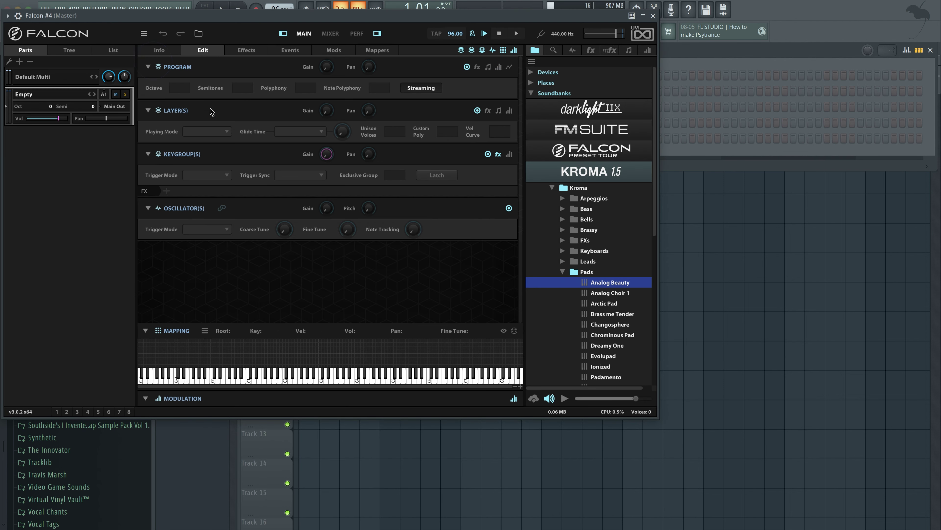
click(561, 219)
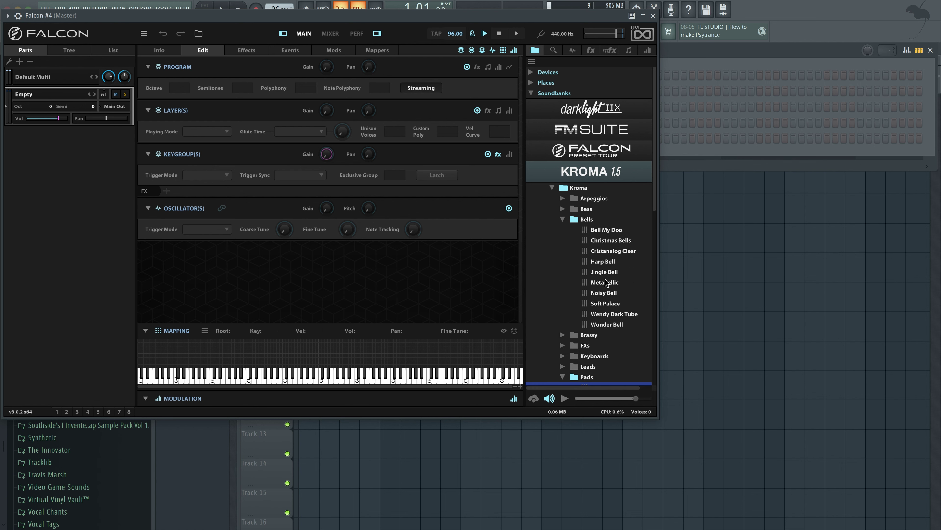
click(562, 220)
scroll(580, 262, down, 1)
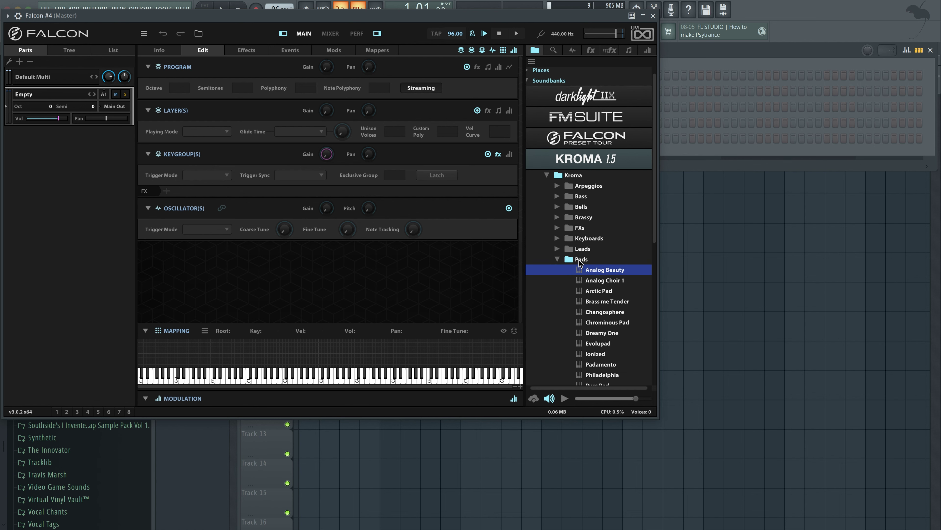
click(556, 259)
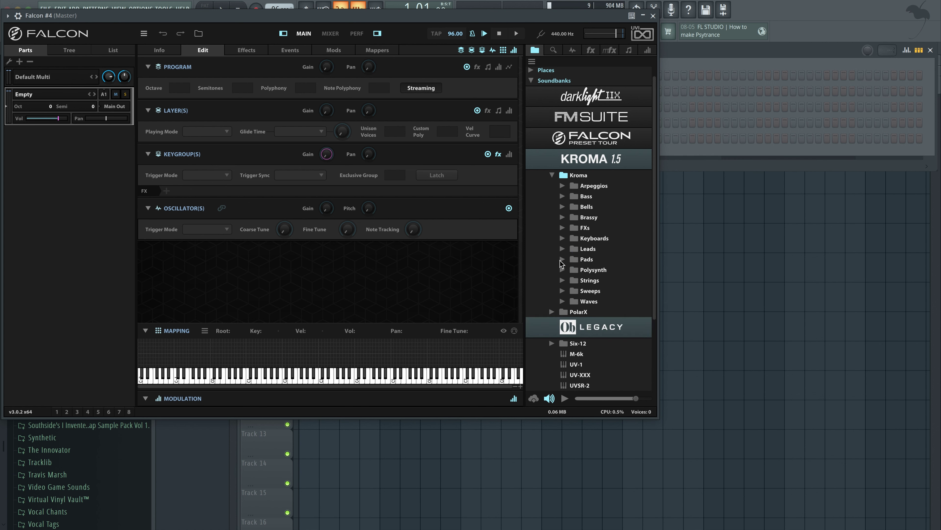
- Load the PX Memories Leads preset Almost Guitar and show its PX Memories panel
scroll(560, 260, down, 5)
click(579, 314)
scroll(579, 310, down, 8)
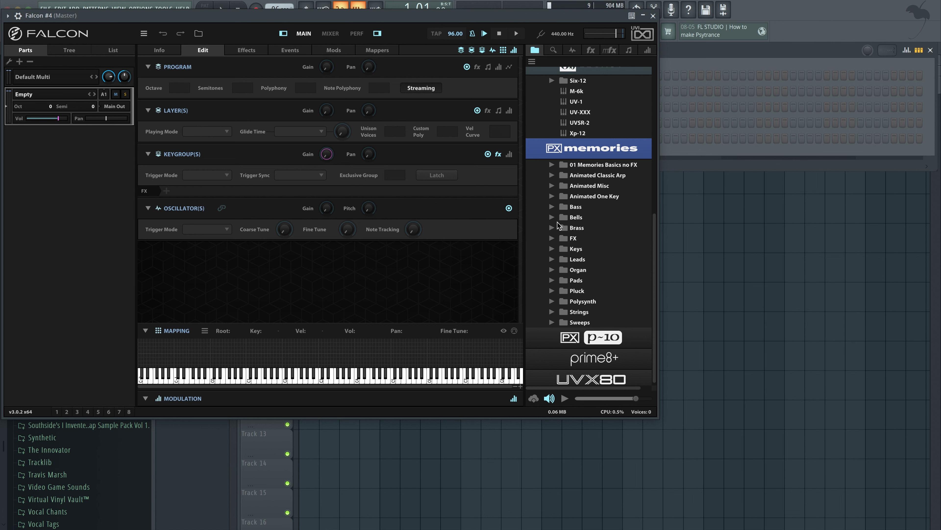
click(553, 259)
double_click(575, 272)
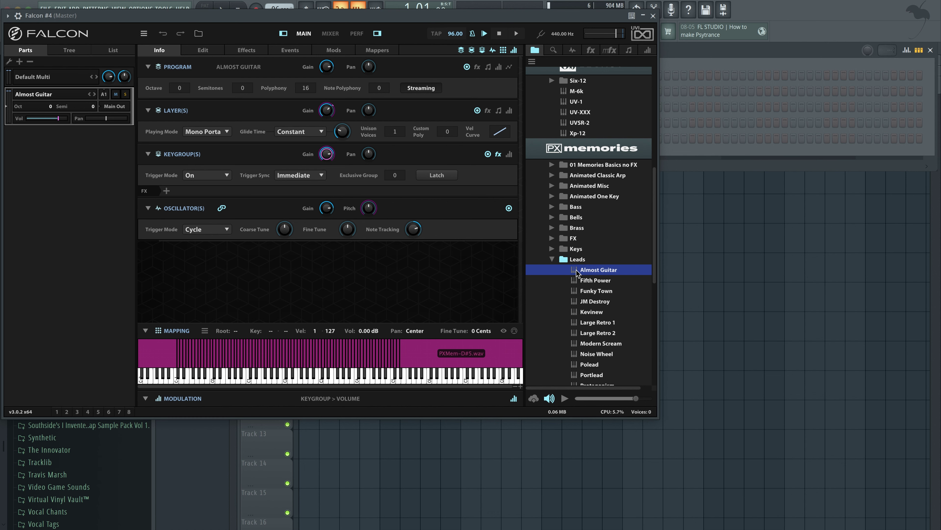
double_click(577, 270)
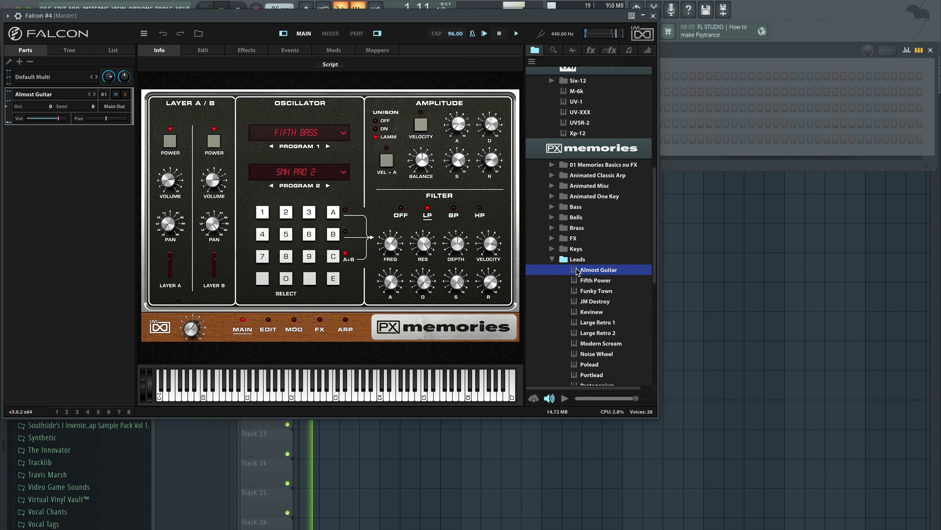
- Close Falcon #4, lower its channel volume to 35% and stop playback
click(653, 15)
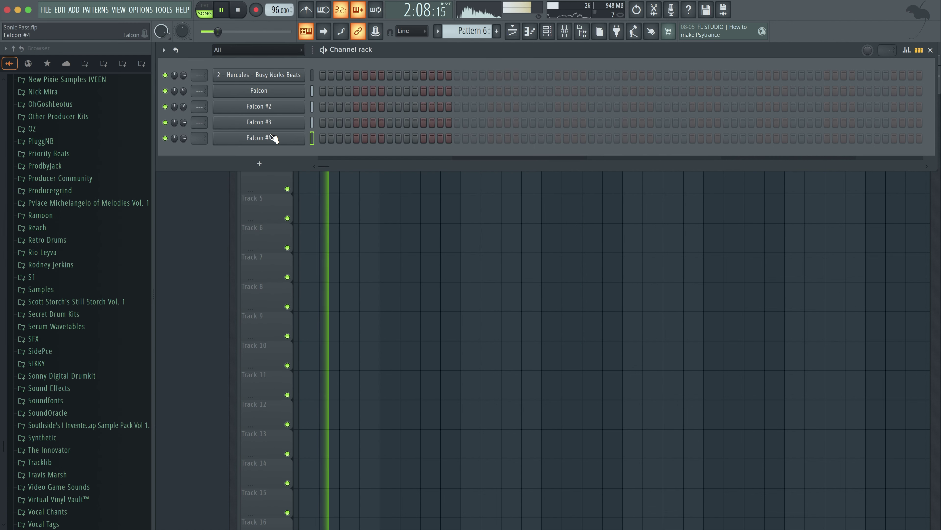
drag(184, 138, 182, 193)
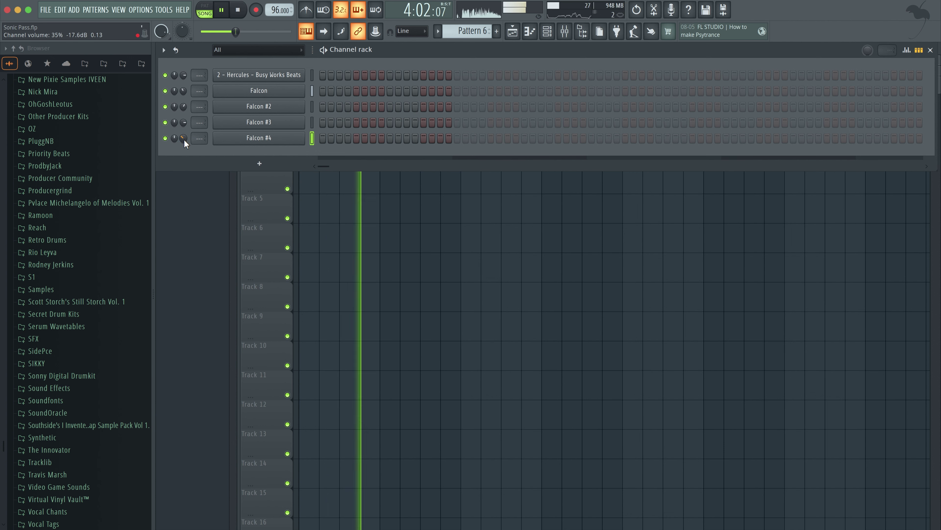
key(space)
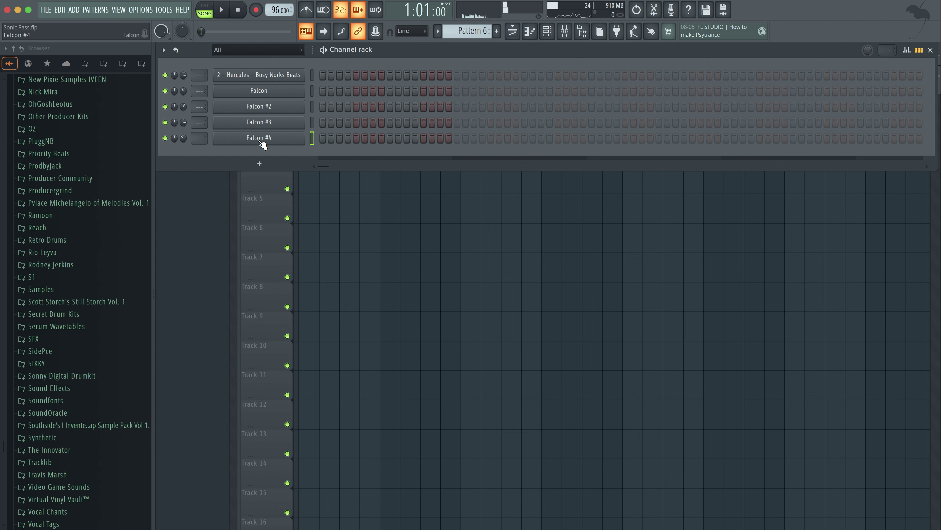
- Swap Falcon #4's preset for PX Memories Keys > Analog Piano 2
click(260, 138)
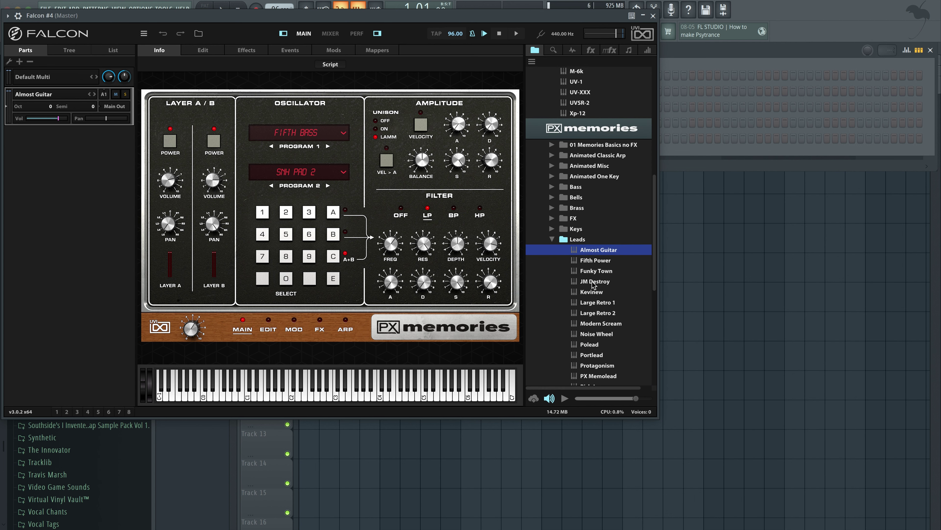
click(552, 239)
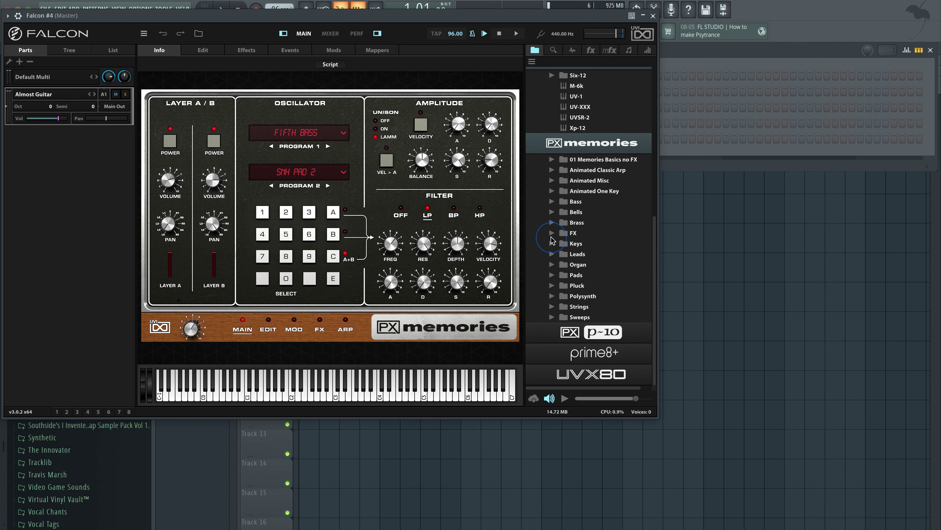
click(552, 243)
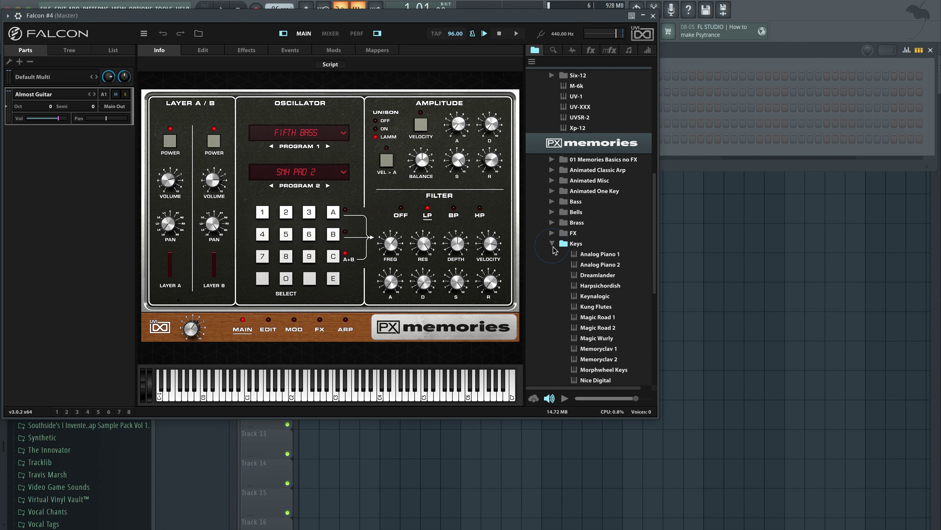
double_click(594, 261)
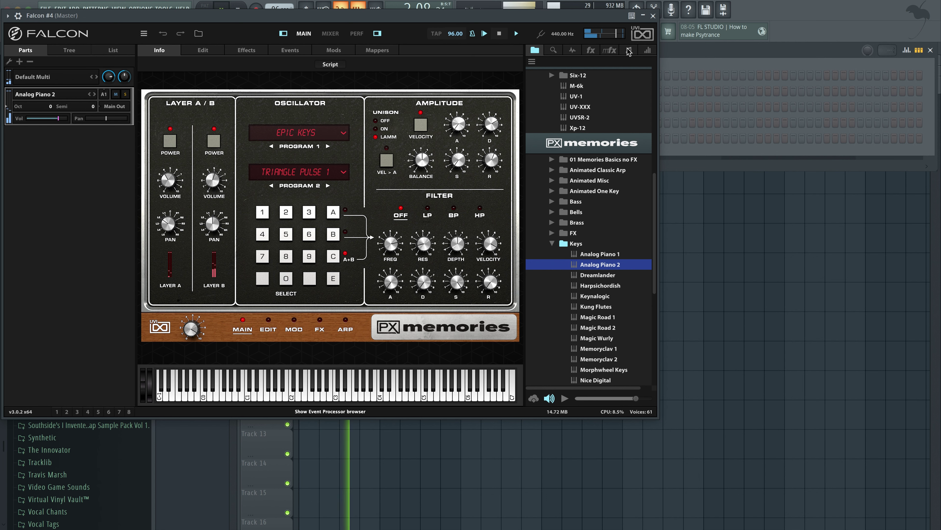
click(653, 16)
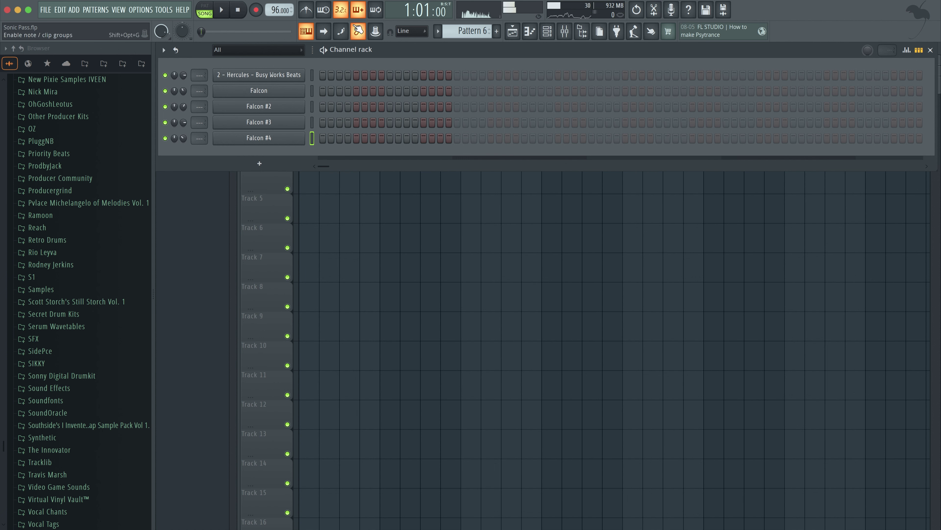
- Record a Pattern 6 clip onto Track 4, then bring back the channel rack
click(365, 201)
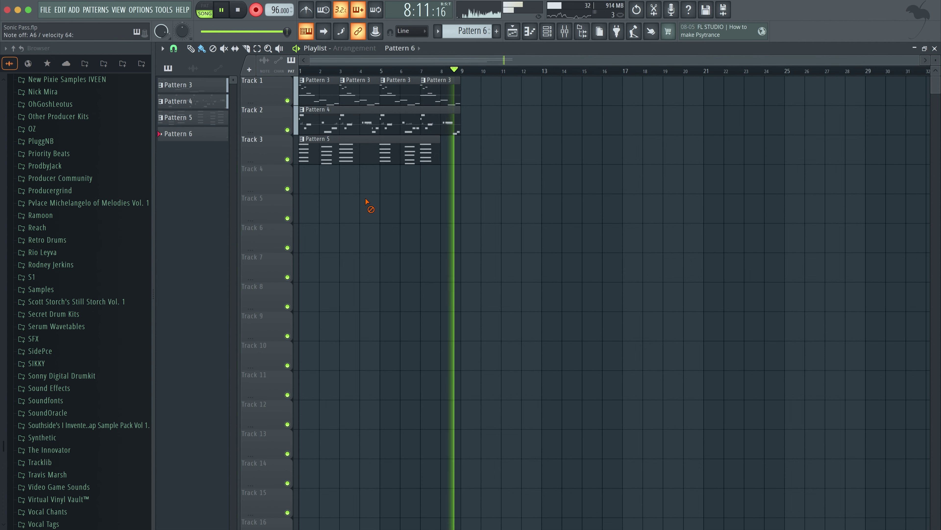
key(space)
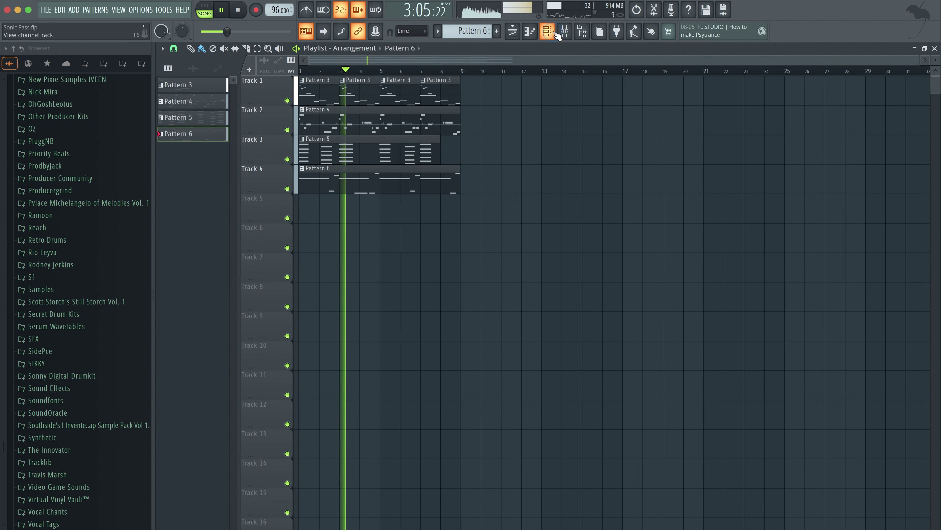
key(F6)
key(space)
- Swap the first Falcon channel's Digital Bells for the FMX-4op Isawheel bell and audition it
click(273, 93)
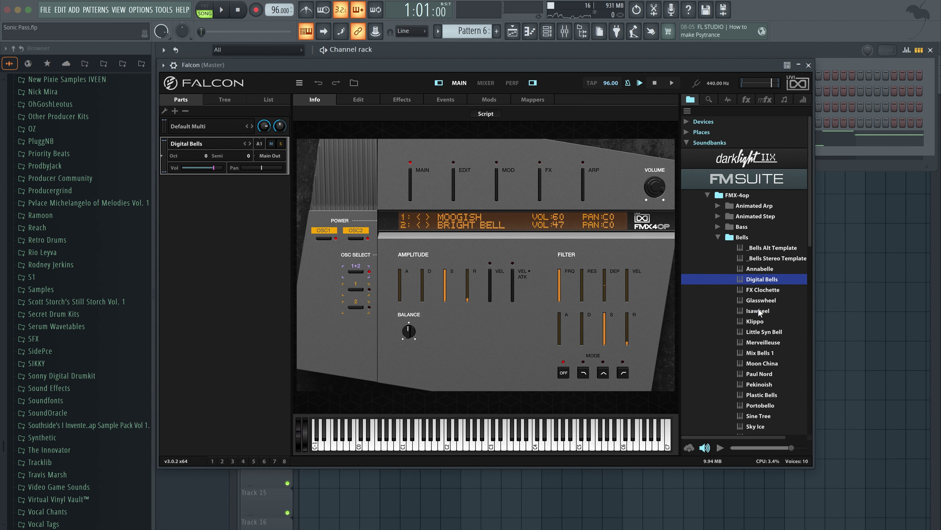
double_click(759, 310)
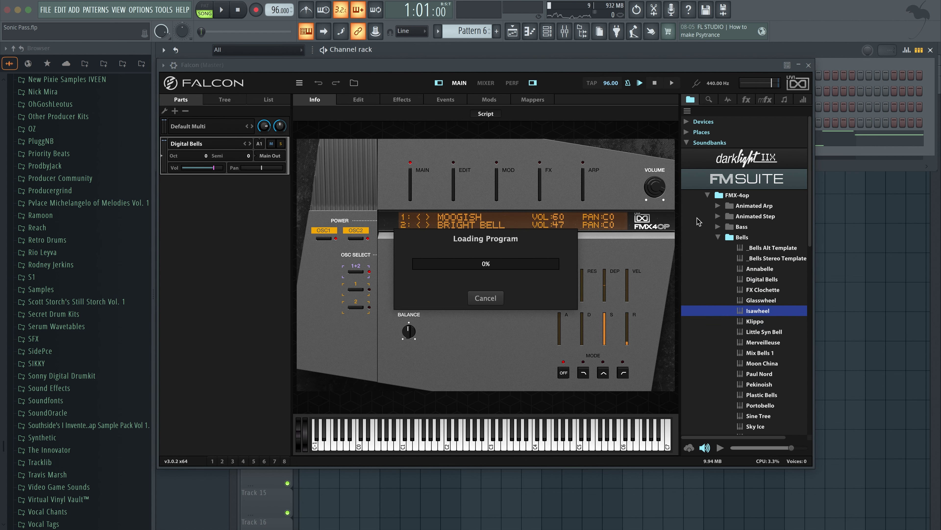
key(space)
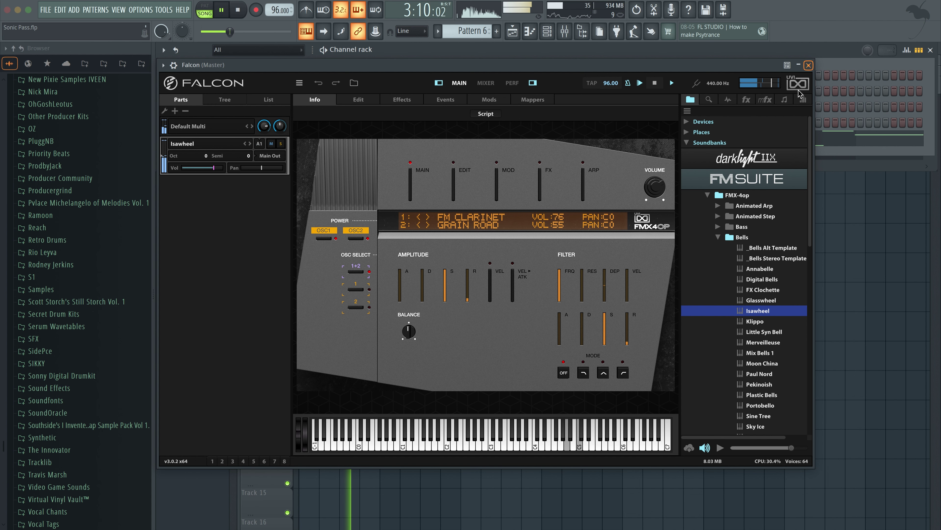
scroll(765, 329, down, 2)
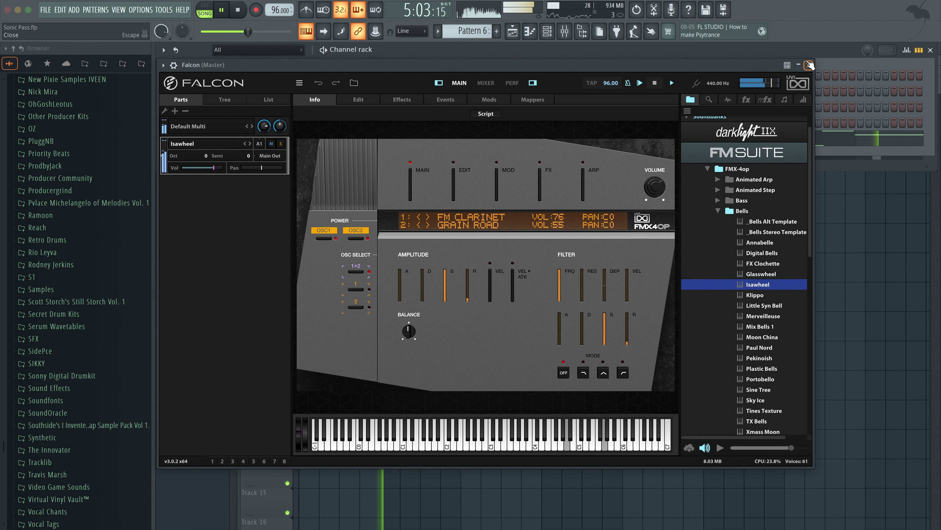
click(809, 65)
key(F6)
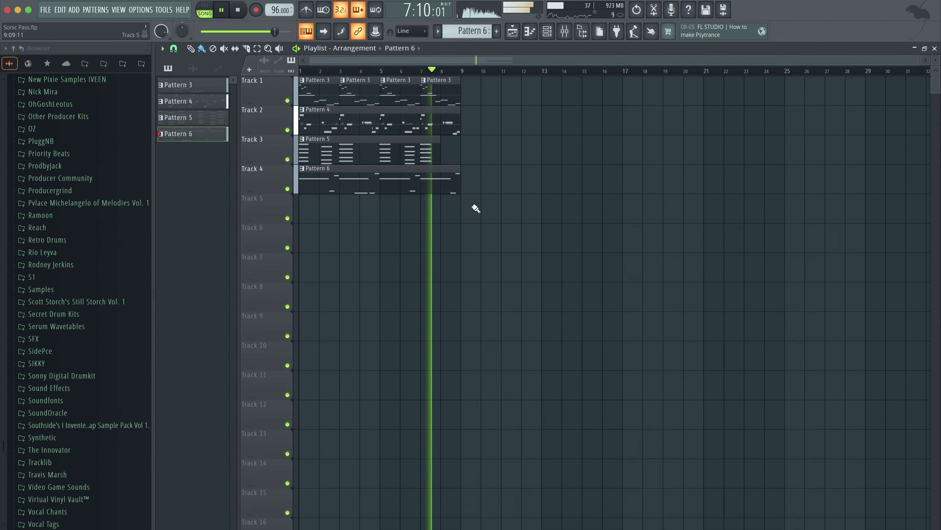
- Duplicate the clips in bars 1–8 into bars 9–16 with Cmd+B
super+drag(475, 219, 300, 74)
key(super+b)
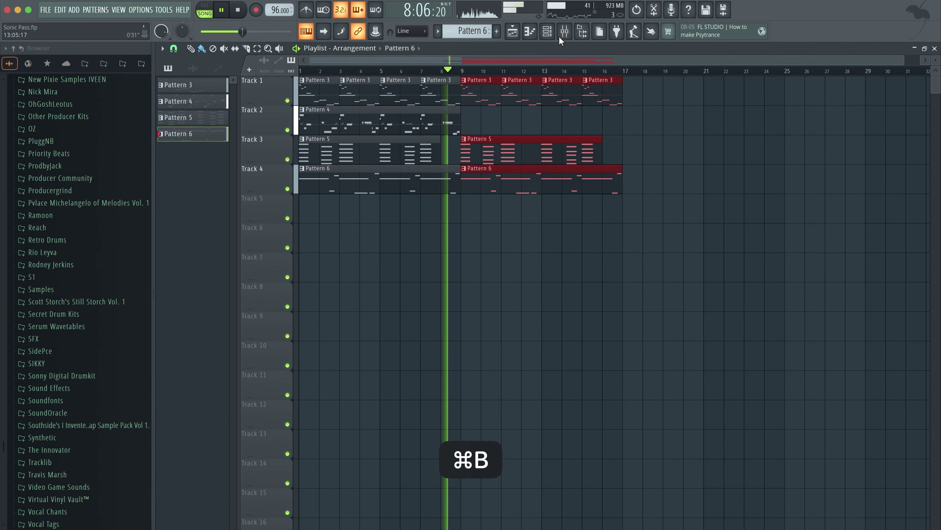
click(547, 32)
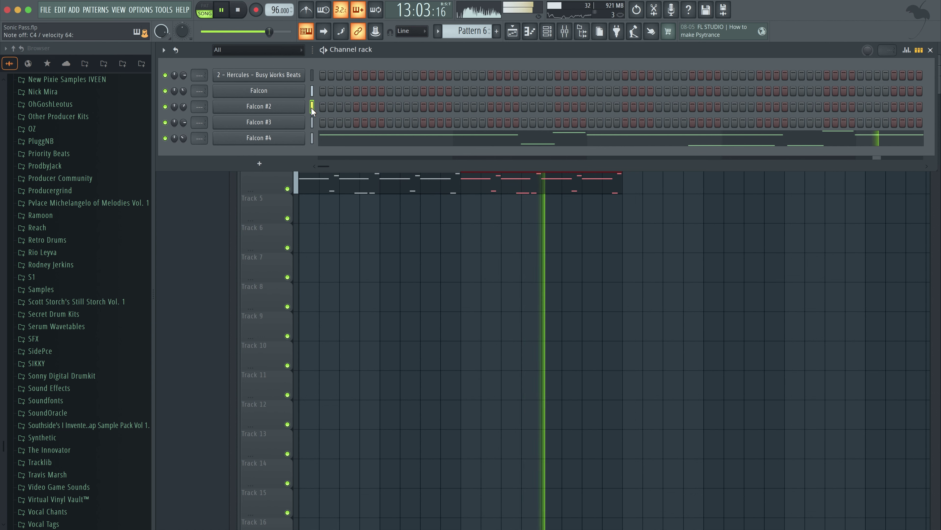
- Record Pattern 7 onto Track 5 from bar 8 with the metronome off, then select all clips
scroll(480, 24, down, 1)
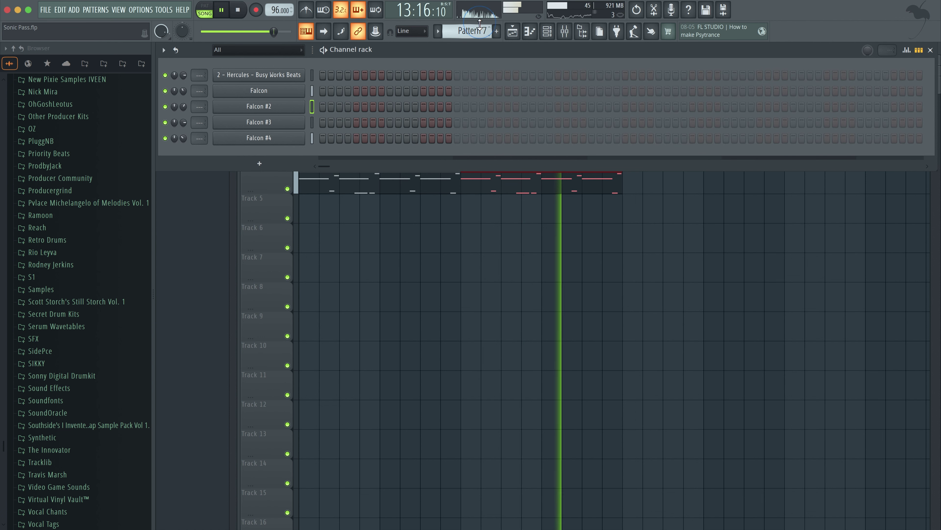
click(472, 269)
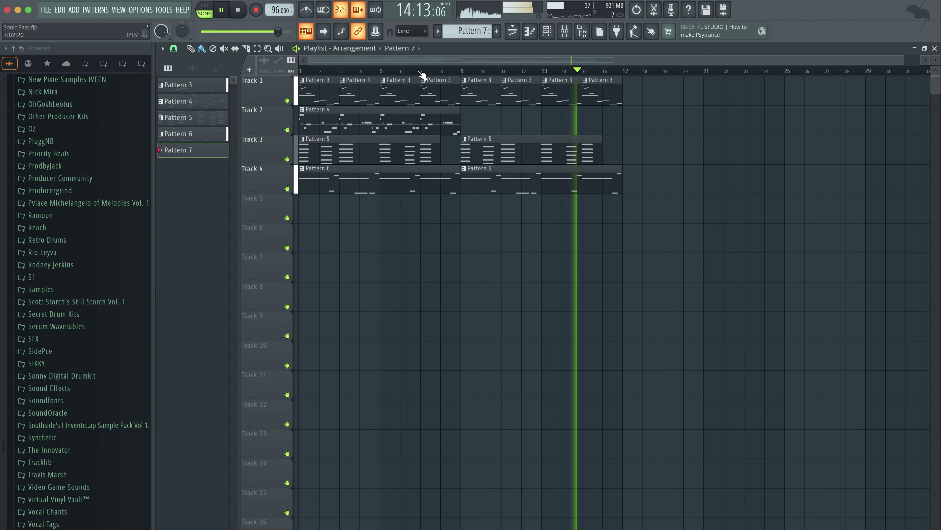
click(443, 71)
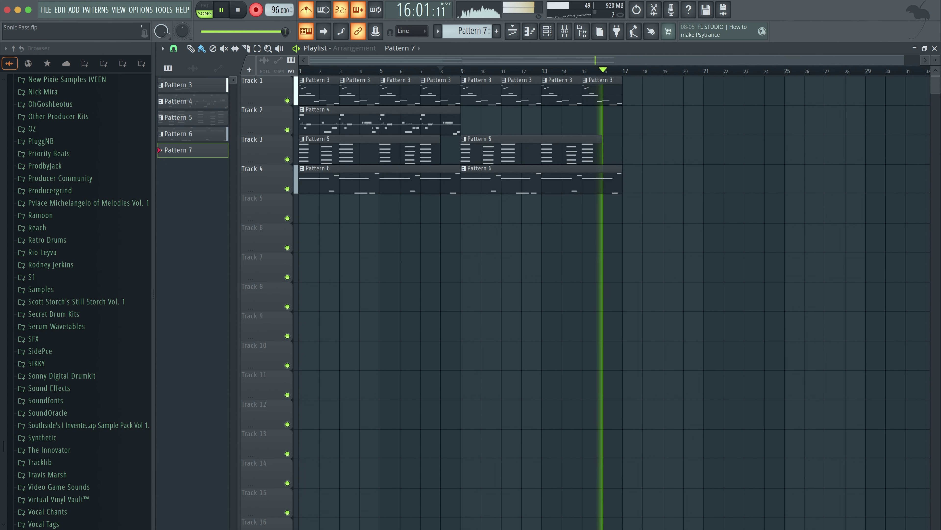
click(315, 9)
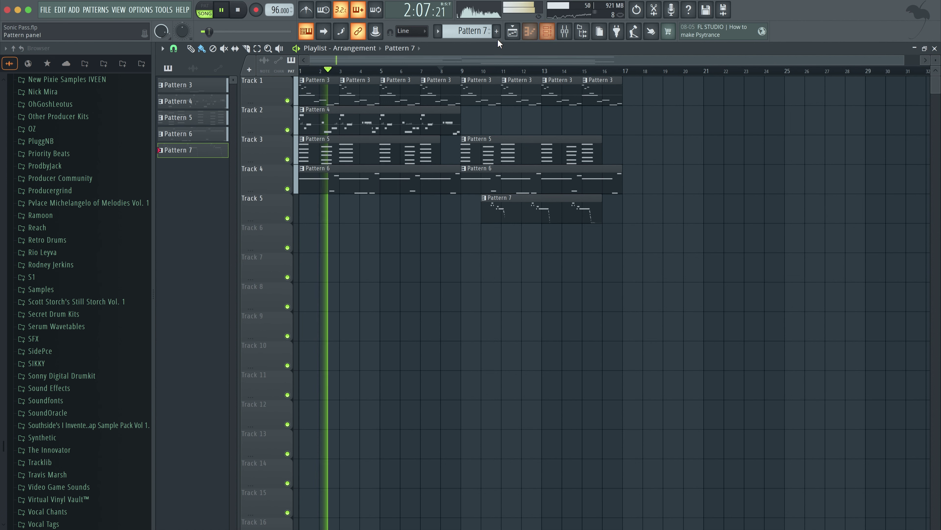
click(530, 31)
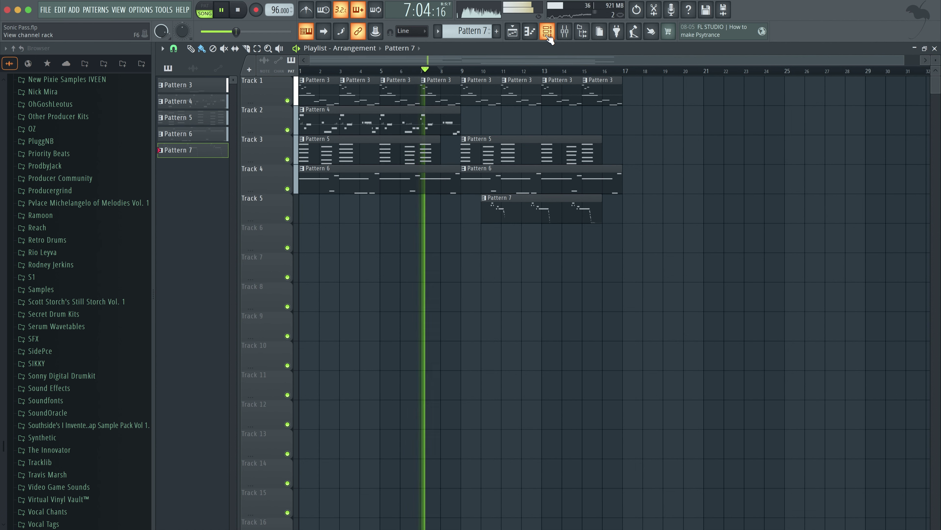
super+drag(662, 267, 310, 86)
- Merge the selected clips into Pattern 4 with Cmd+G, then transpose Pattern 4 by -3 semitones
key(super+g)
click(395, 189)
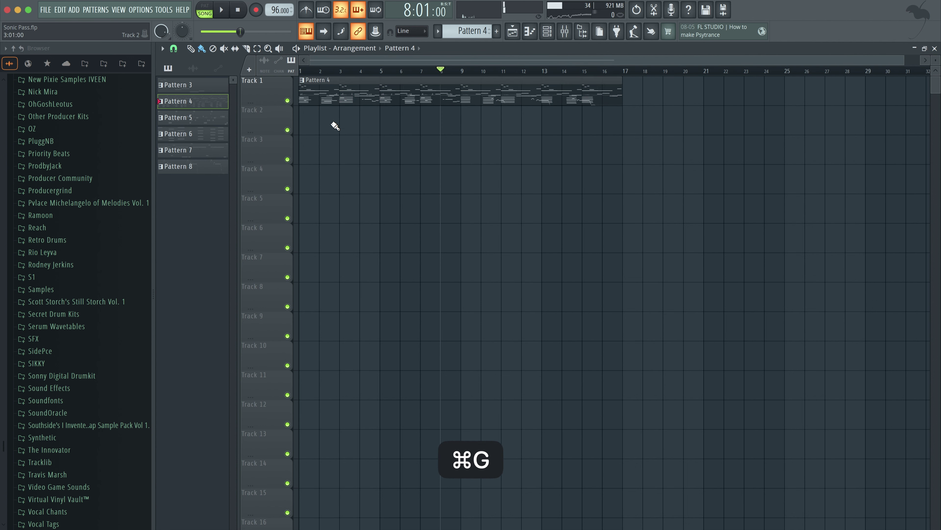
right_click(200, 104)
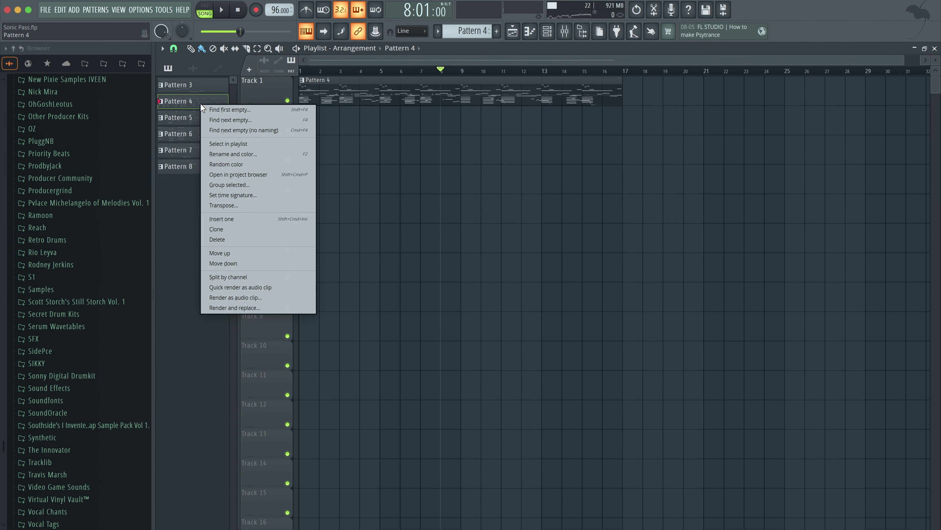
click(222, 206)
text(-3)
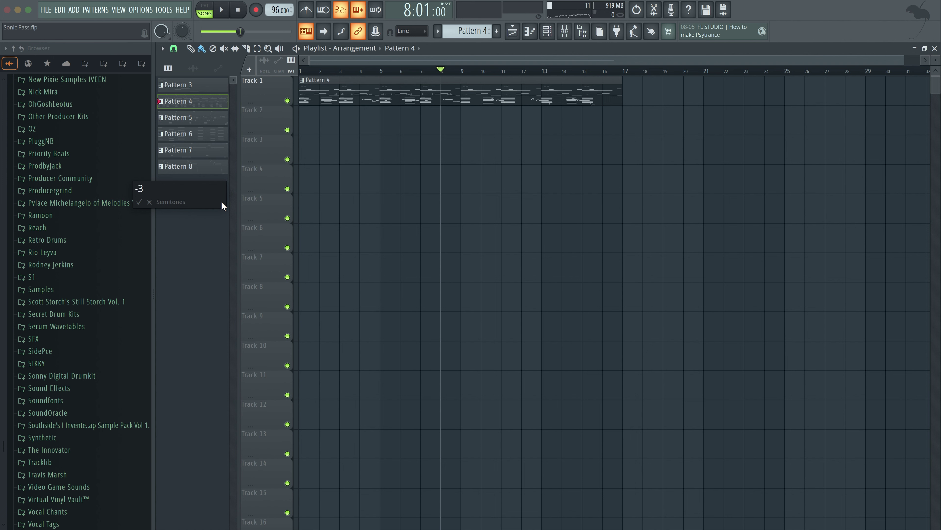
key(Return)
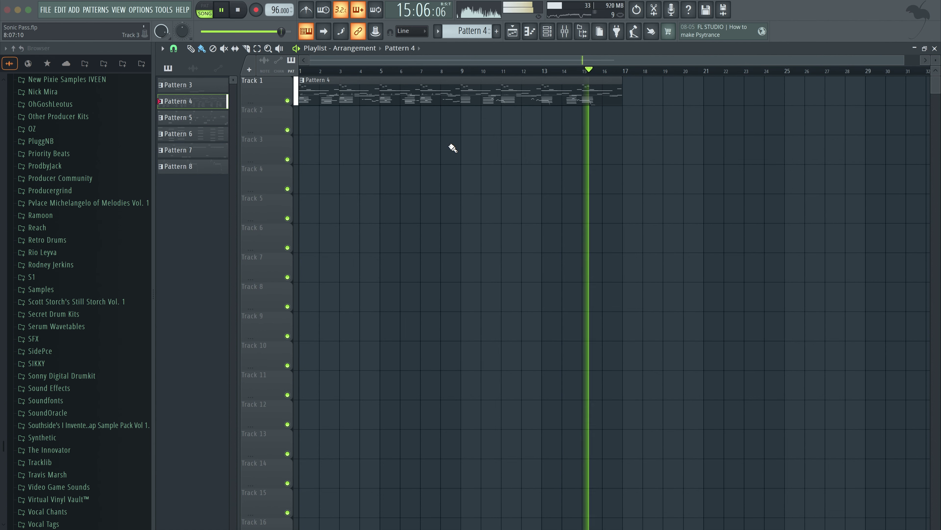
- Apply Pattern 4's Transpose again with the default amount, then stop playback
right_click(197, 100)
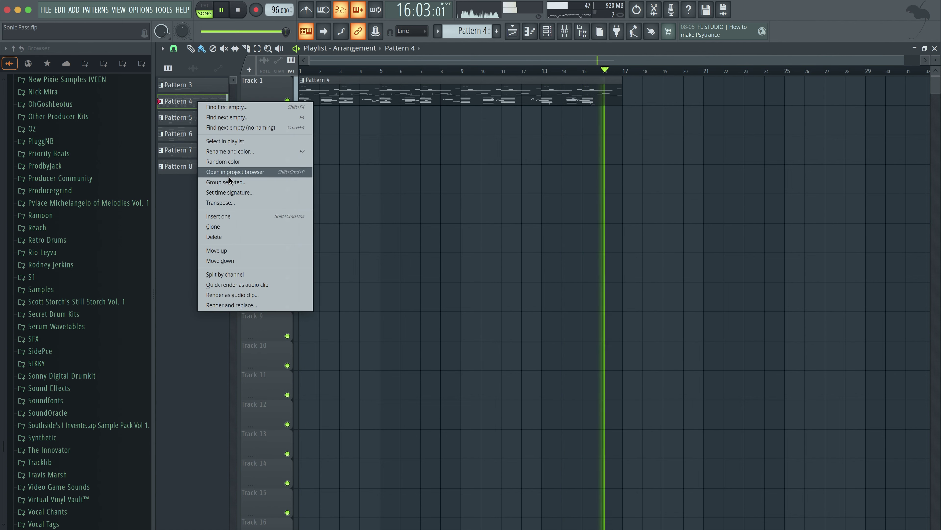
click(232, 202)
key(Return)
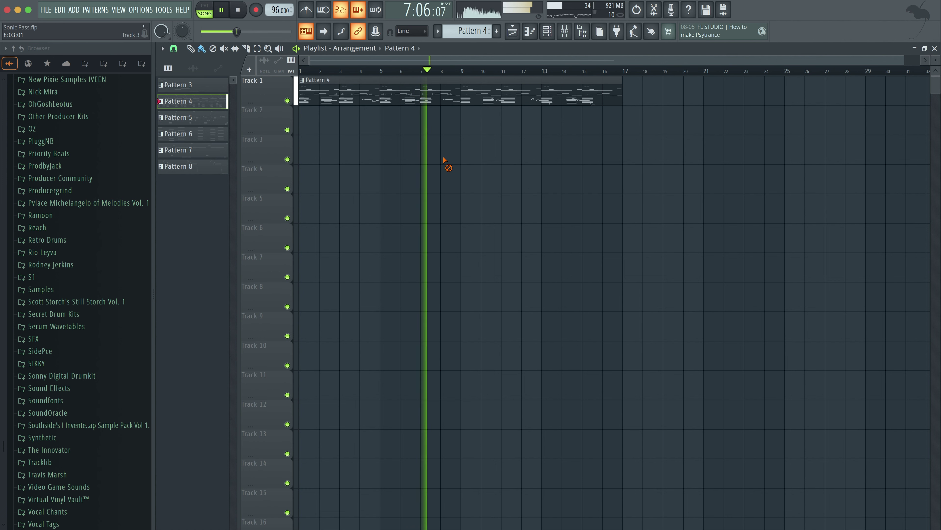
key(space)
- Transpose Pattern 4 by +4 semitones and play the arrangement through bar 17
right_click(216, 104)
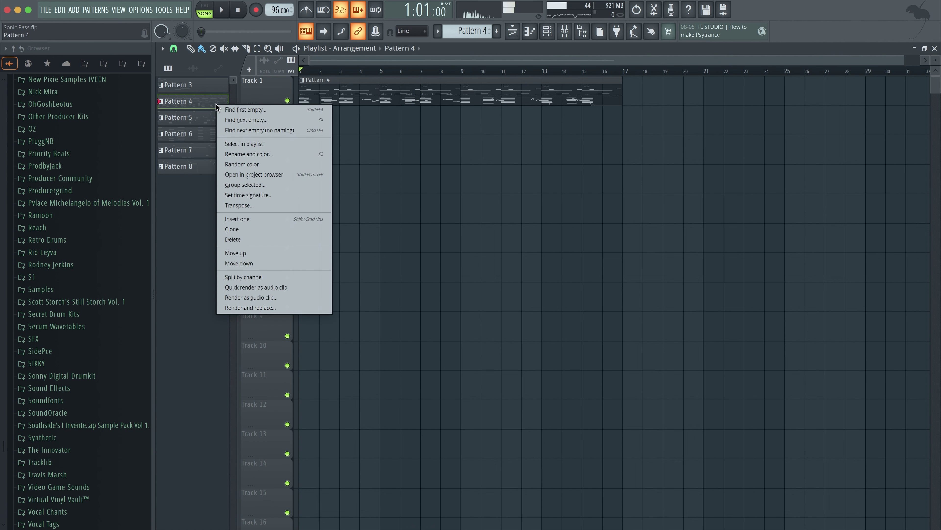
click(264, 203)
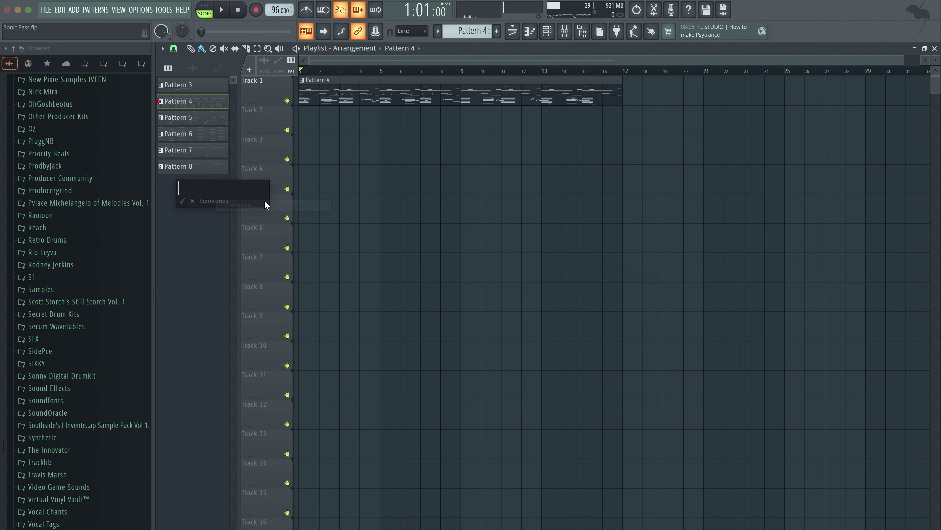
text(4)
key(Return)
key(space)
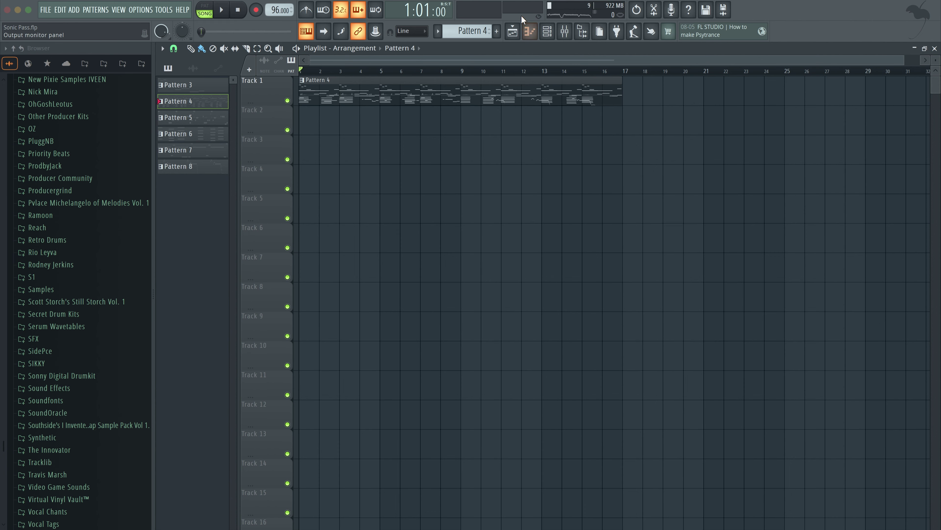
- Open the '2 - Hercules - Busy Works Beats' channel from the channel rack to show its Bounce Bass preset
click(548, 34)
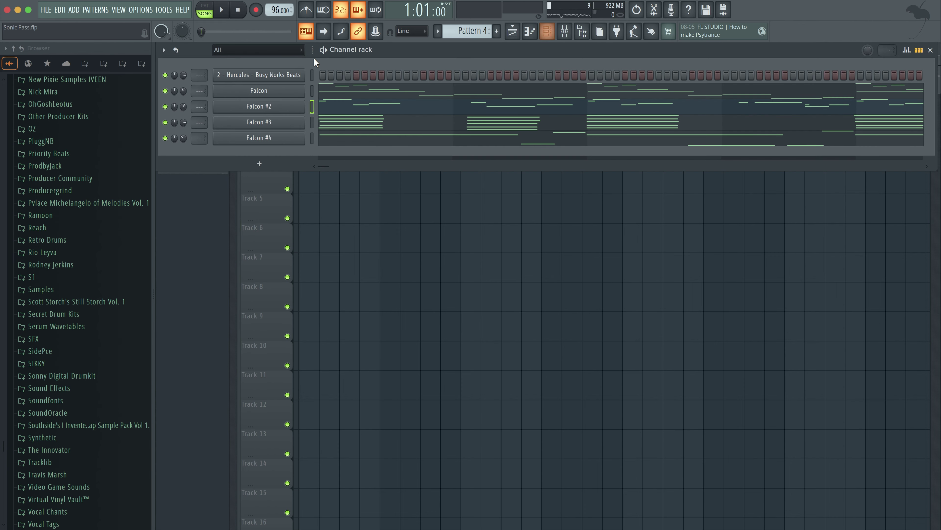
click(289, 75)
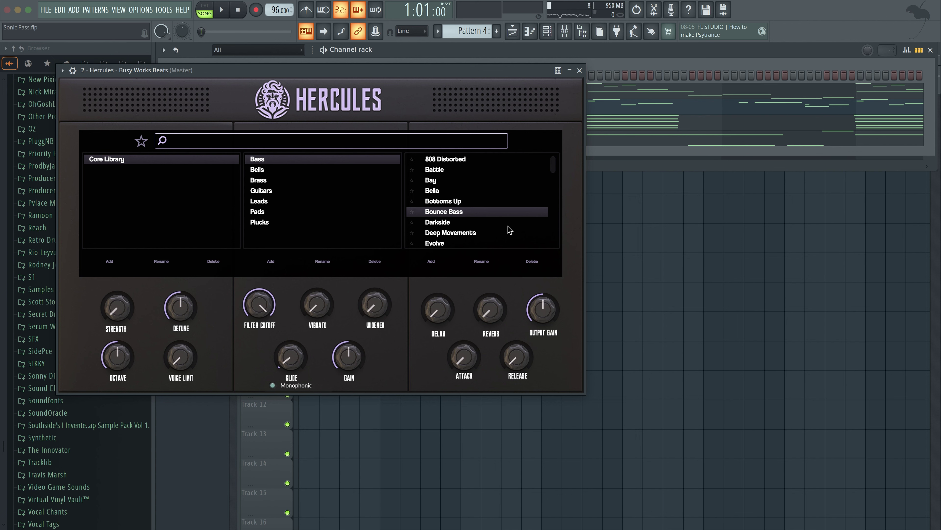